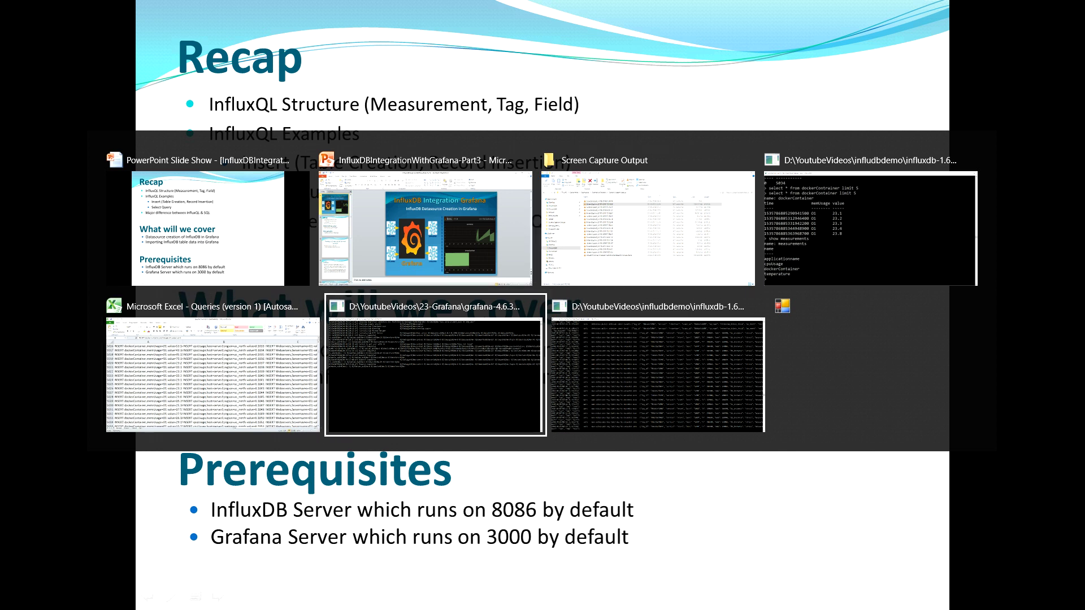
key(alt+Tab)
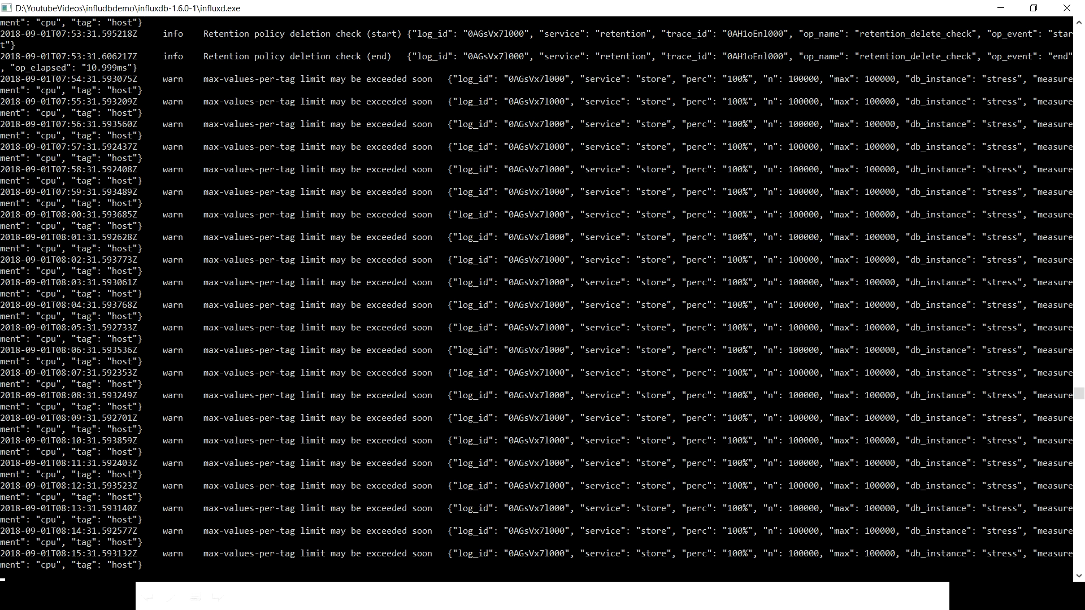
Review the console windows of the running InfluxDB server and Grafana server
scroll(537, 226, down, 5)
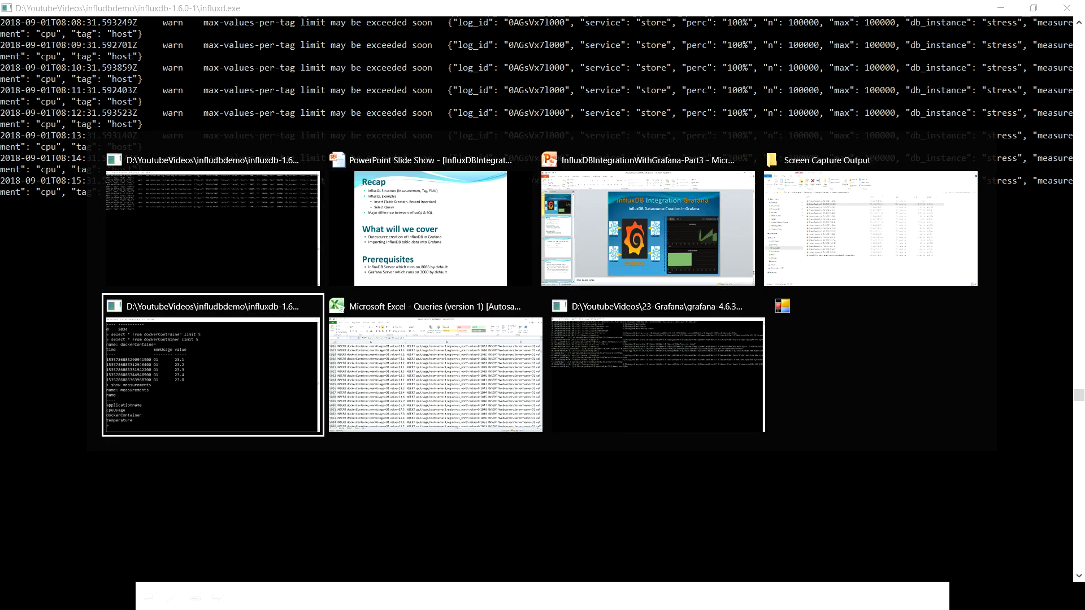
Switch to the InfluxDB command-line client and list all databases with show databases
key(alt+Tab)
key(alt+Tab)
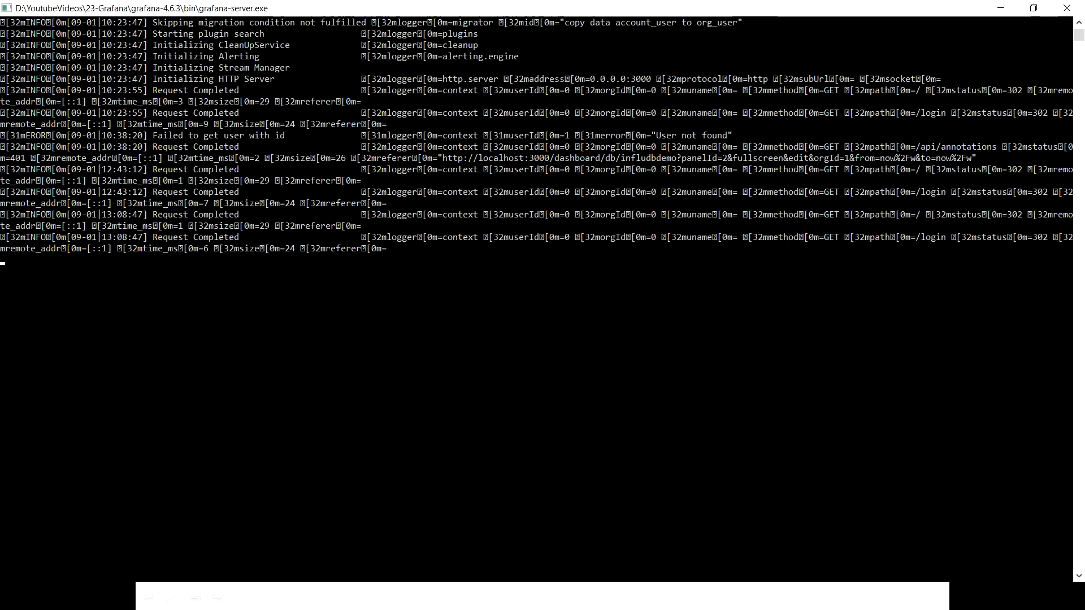
key(alt+Tab)
key(alt+Tab)
key(alt+Tab)
key(alt+Tab)
key(alt+Tab)
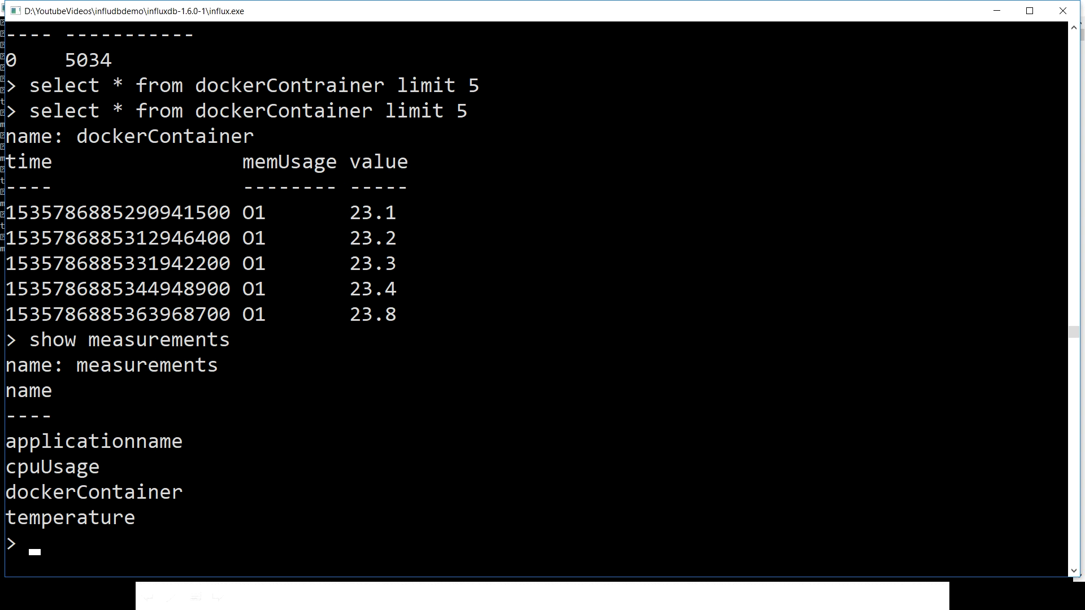
text(shwo)
key(BackSpace)
key(BackSpace)
text(ow databases)
key(Return)
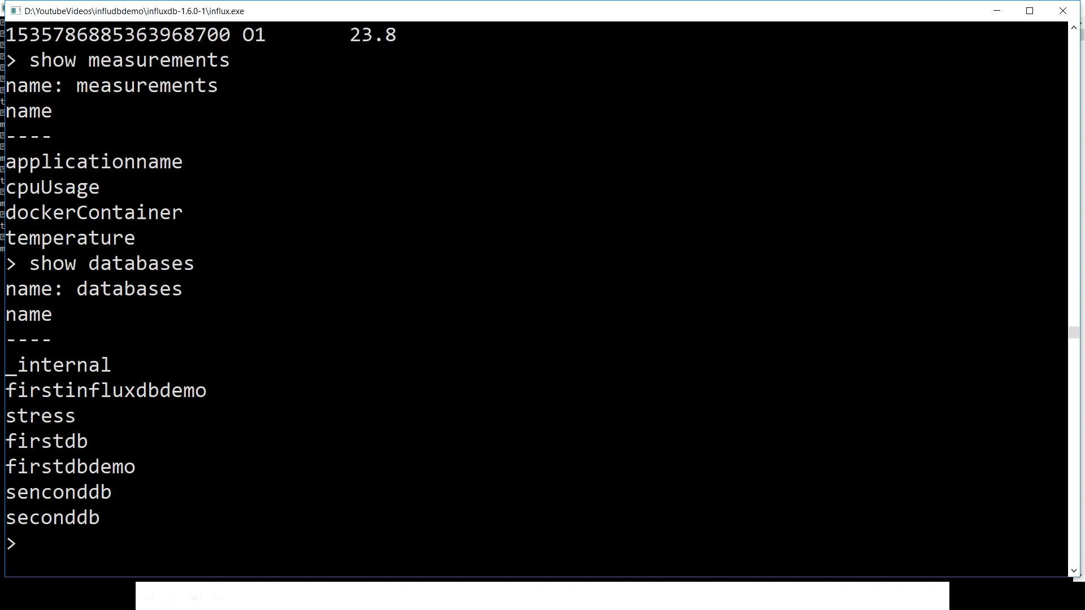
Make seconddb the active database with the command use seconddb
drag(7, 517, 95, 517)
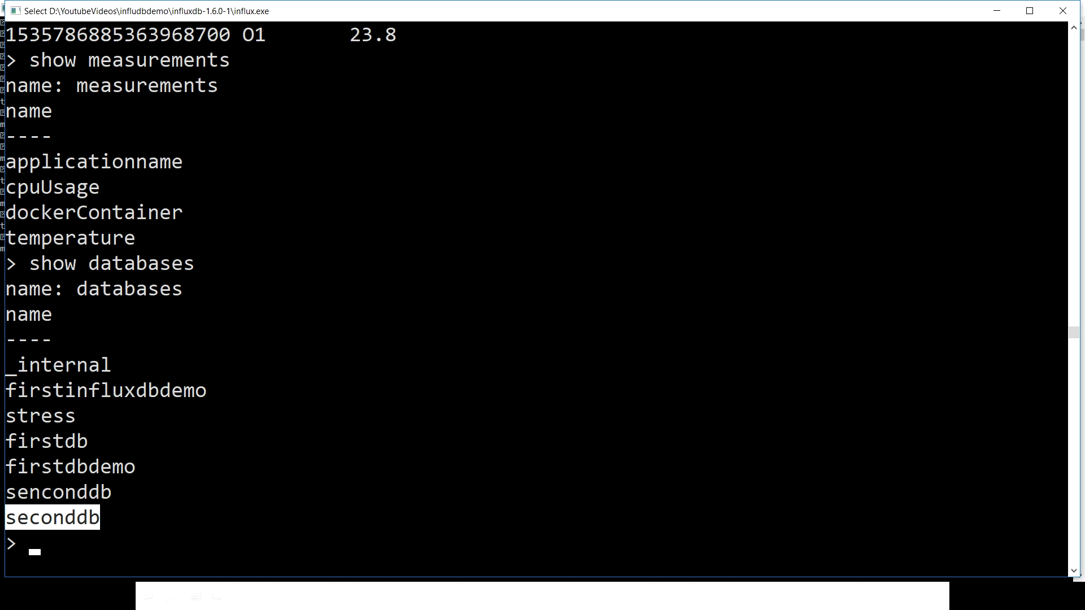
click(34, 541)
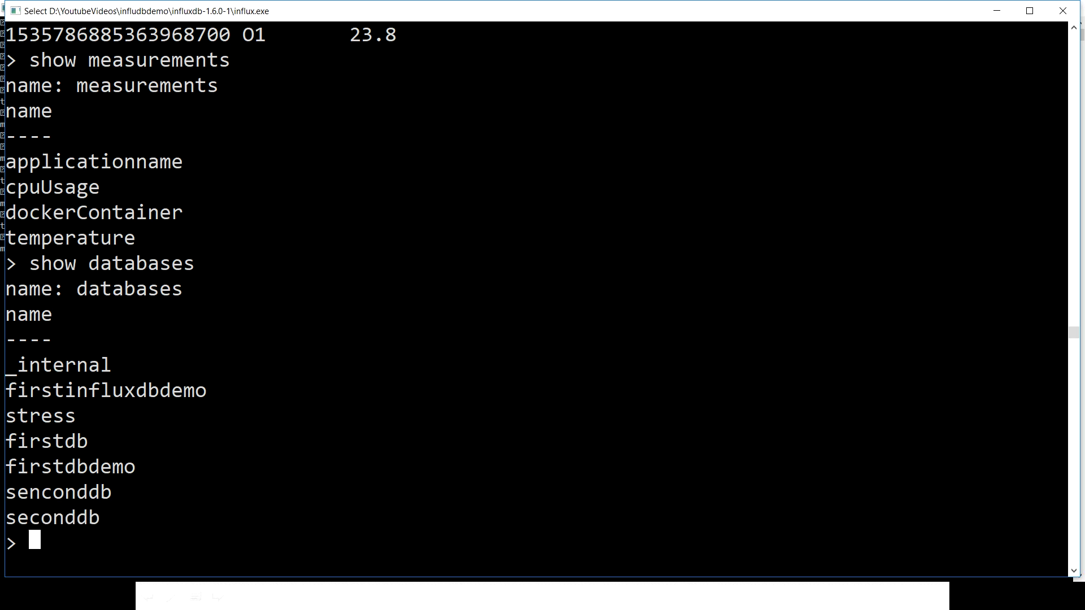
key(Escape)
text(use seconddb)
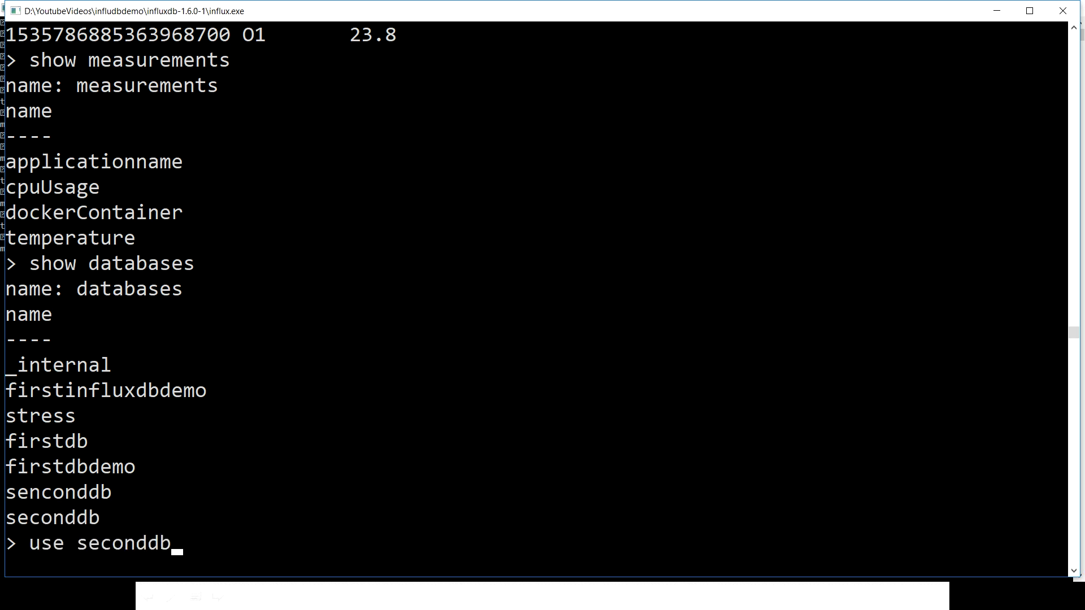
key(Return)
List the measurements stored in the active database with show measurements
text(sho)
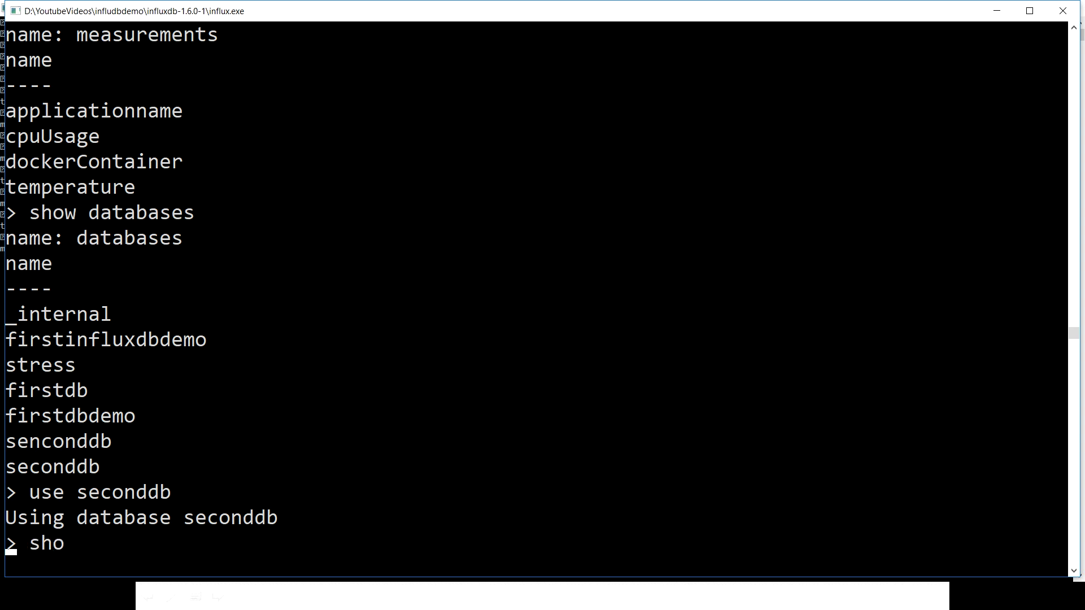
text(w measureme)
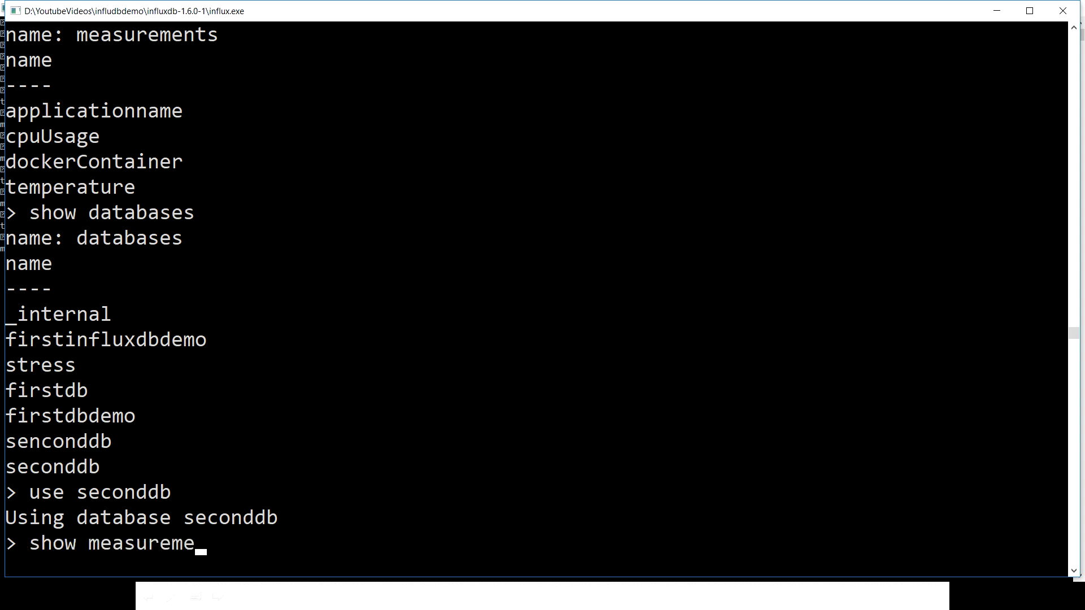
text(nts)
key(Return)
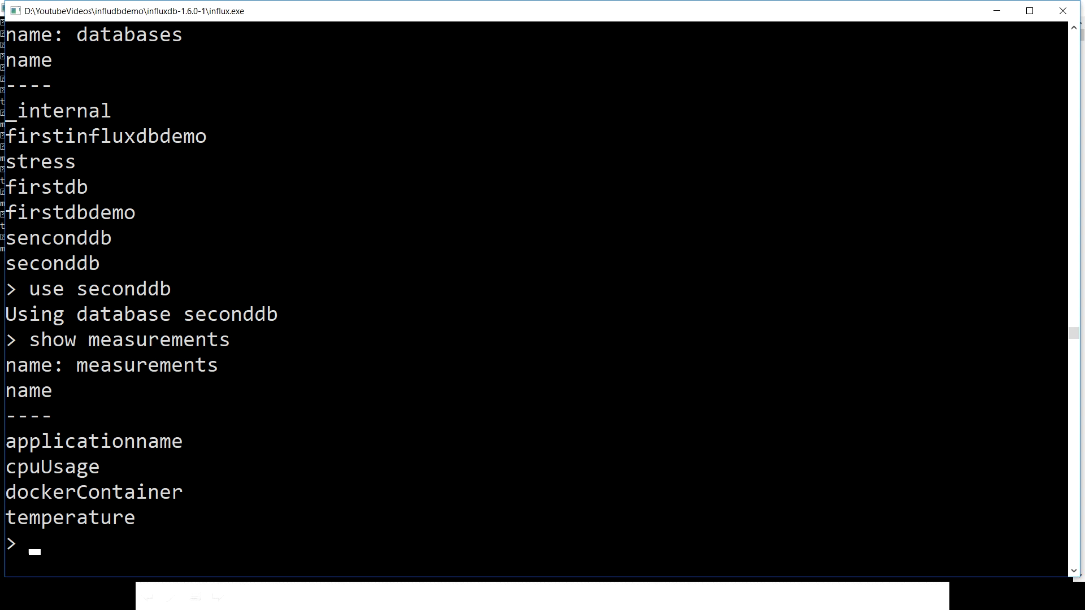
Try to count the dockerContainer records with the query select count(*) dockerContainer
text(select)
key(BackSpace)
key(BackSpace)
key(BackSpace)
text(lect)
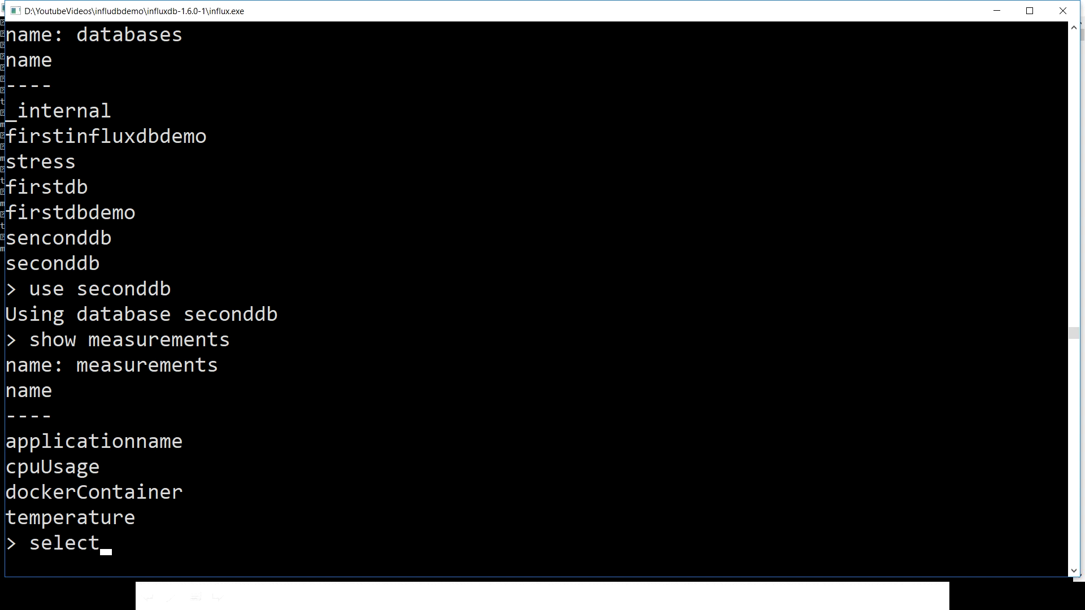
text( count(*)
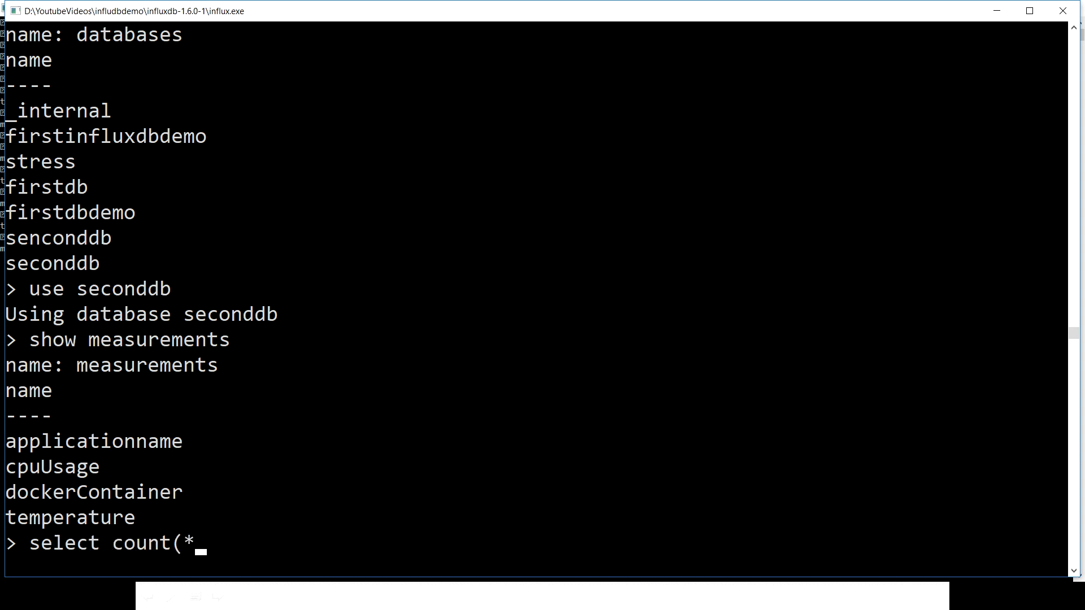
text() dockerC)
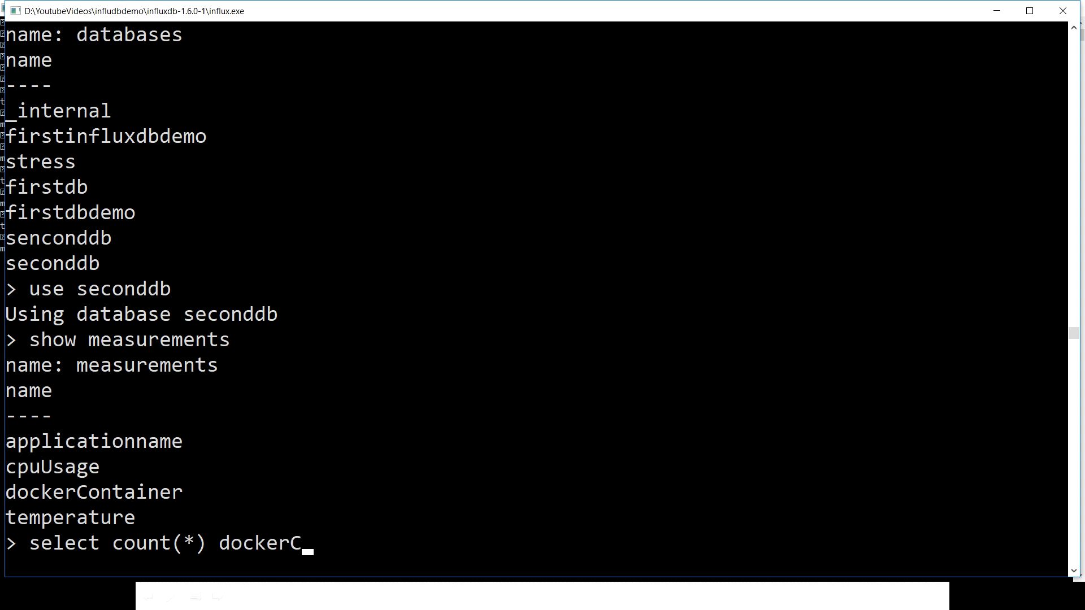
text(ontainer)
key(Return)
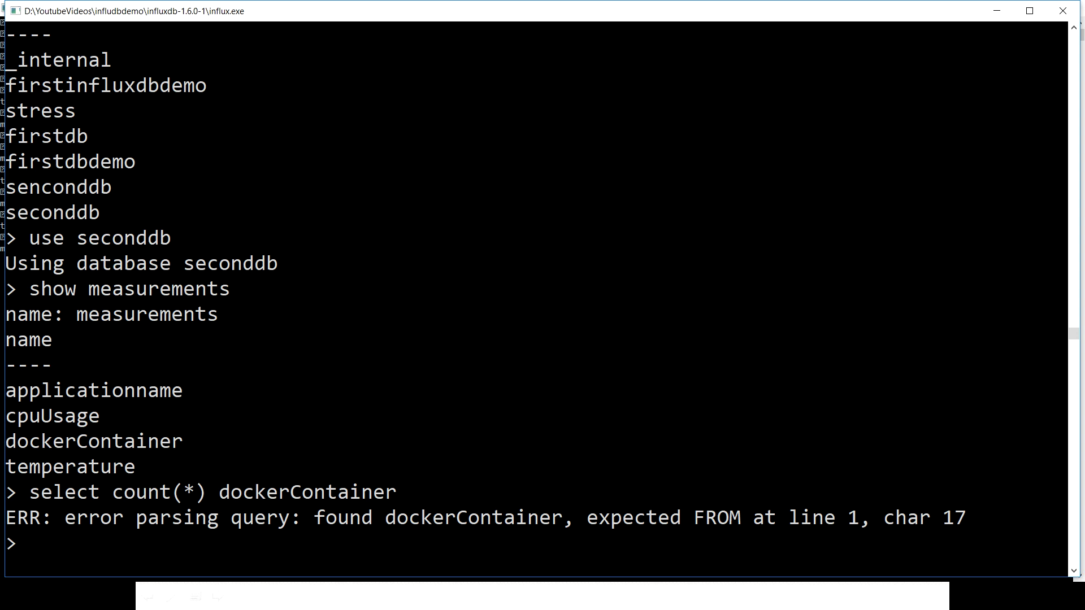
Correct the previous query by inserting the missing keyword, and run select count(*) from dockerContainer
key(Up)
key(Left)
key(Left)
key(Left)
key(Left)
key(Left)
key(Left)
key(Left)
key(Left)
key(Left)
key(Left)
key(Left)
key(Left)
key(Left)
key(Left)
key(Left)
key(Left)
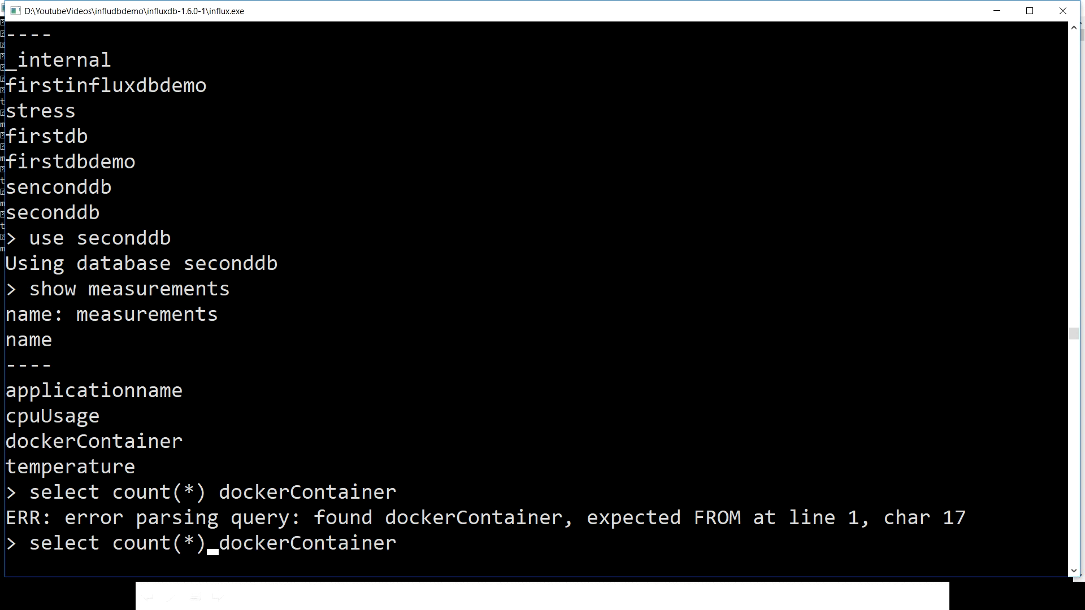
key(Right)
text(from)
key(Return)
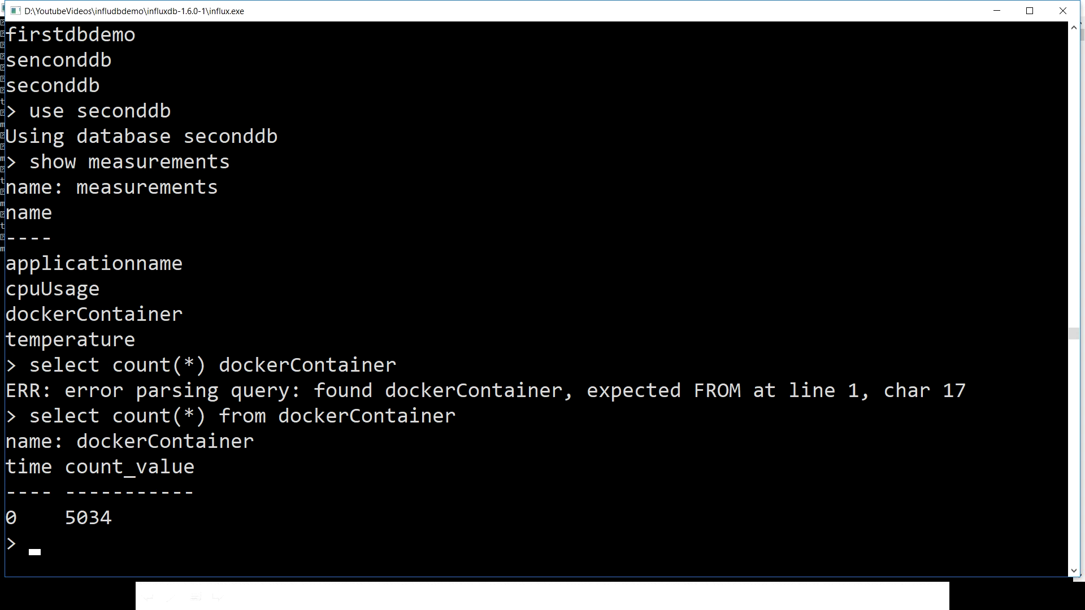
Switch to the Queries workbook in Excel to view the dockerContainer INSERT statements in column A
key(alt+Tab)
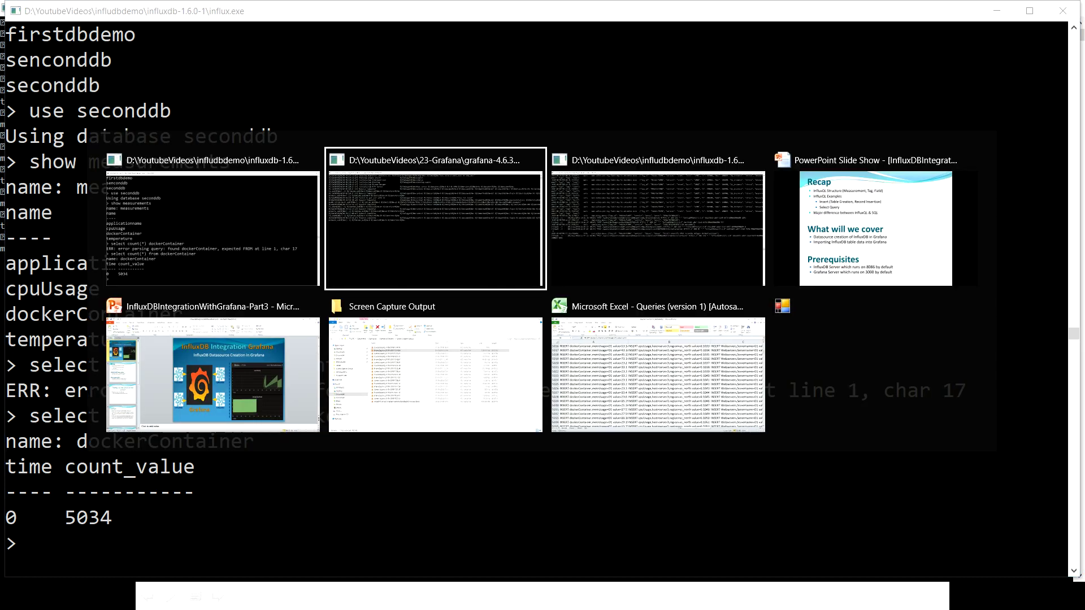
key(alt+Tab)
key(alt+Tab)
key(alt+Tab)
key(alt+Tab)
key(alt+Tab)
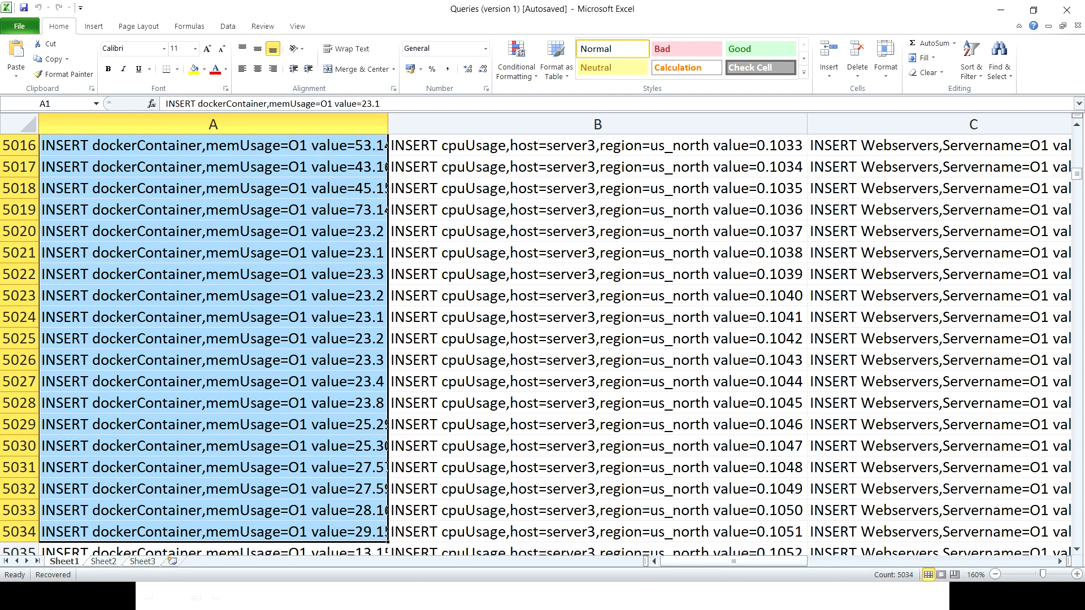
Launch Chrome and open the Grafana home page at localhost:3000
key(super+r)
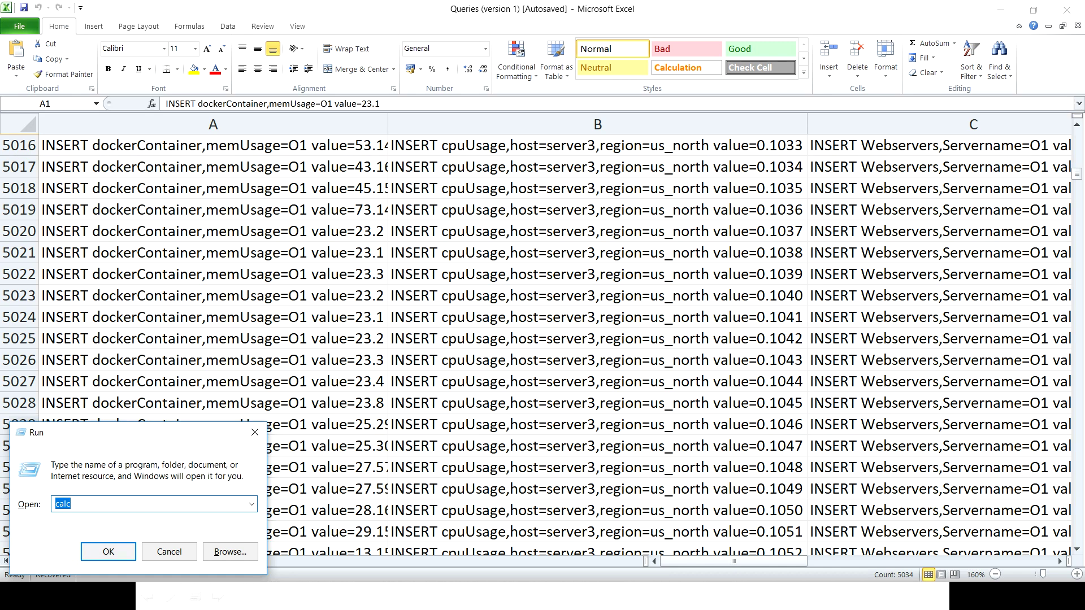
text(chrome)
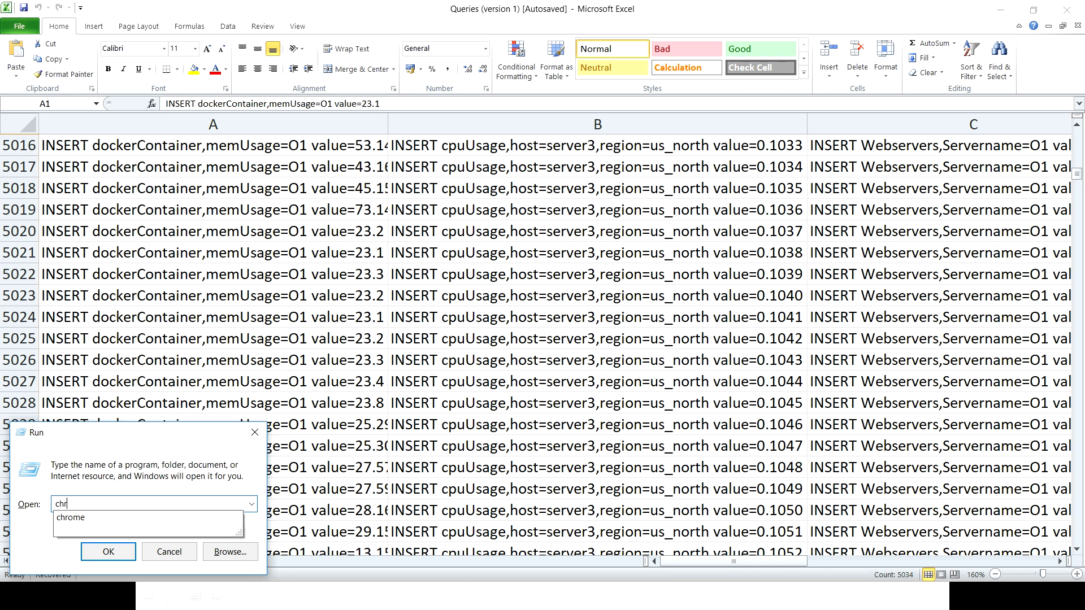
key(Return)
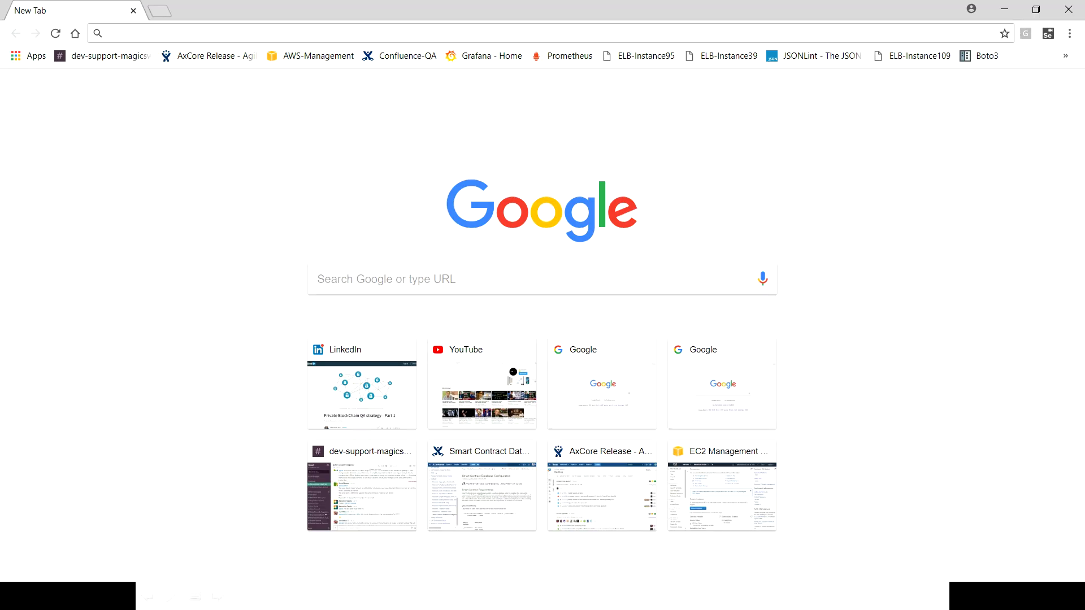
text(loc)
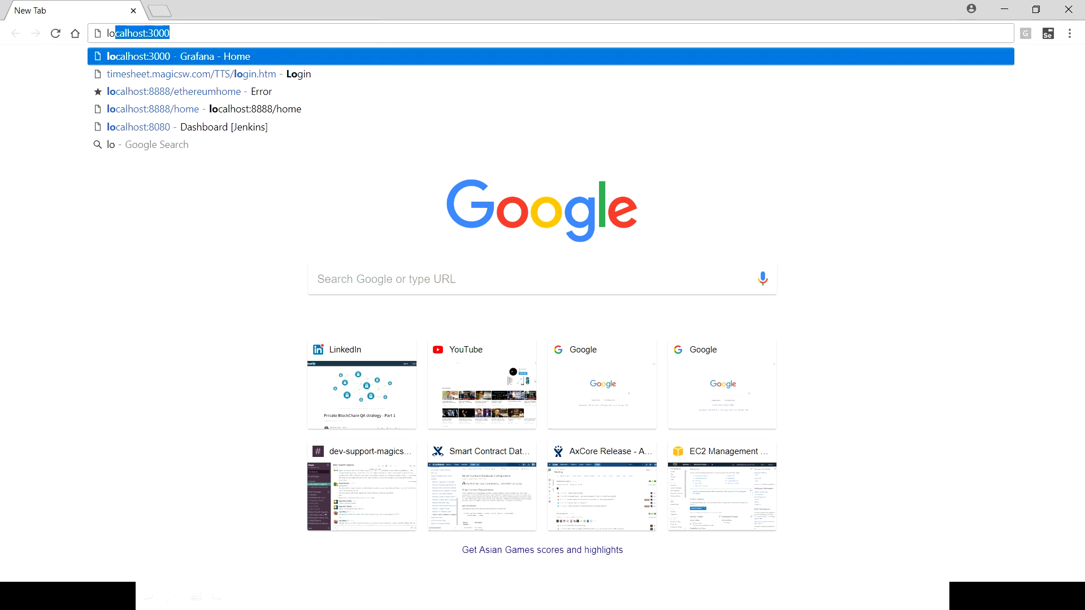
text(al)
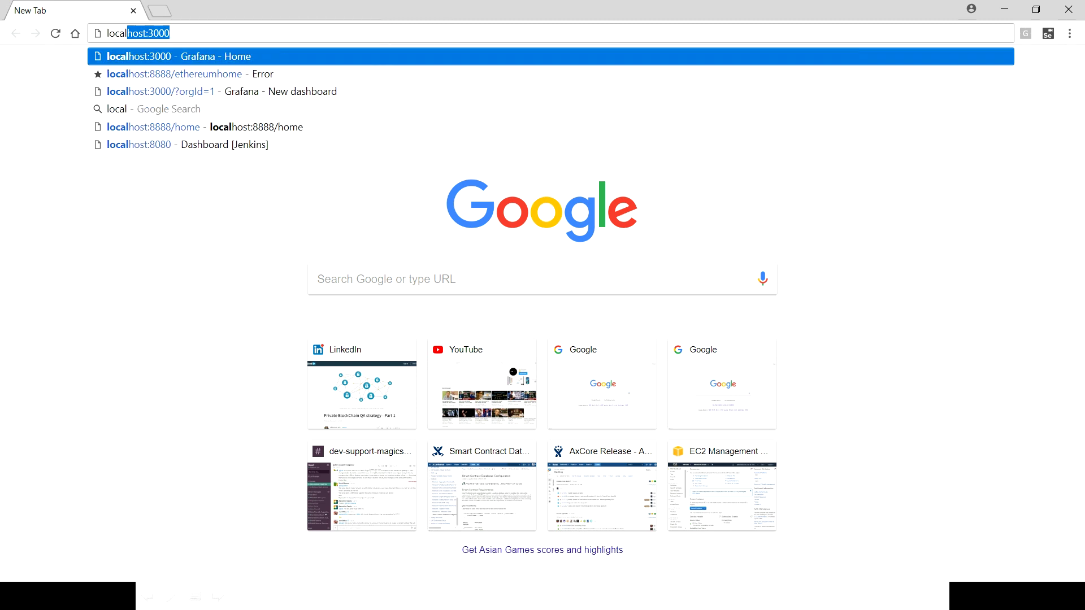
key(Return)
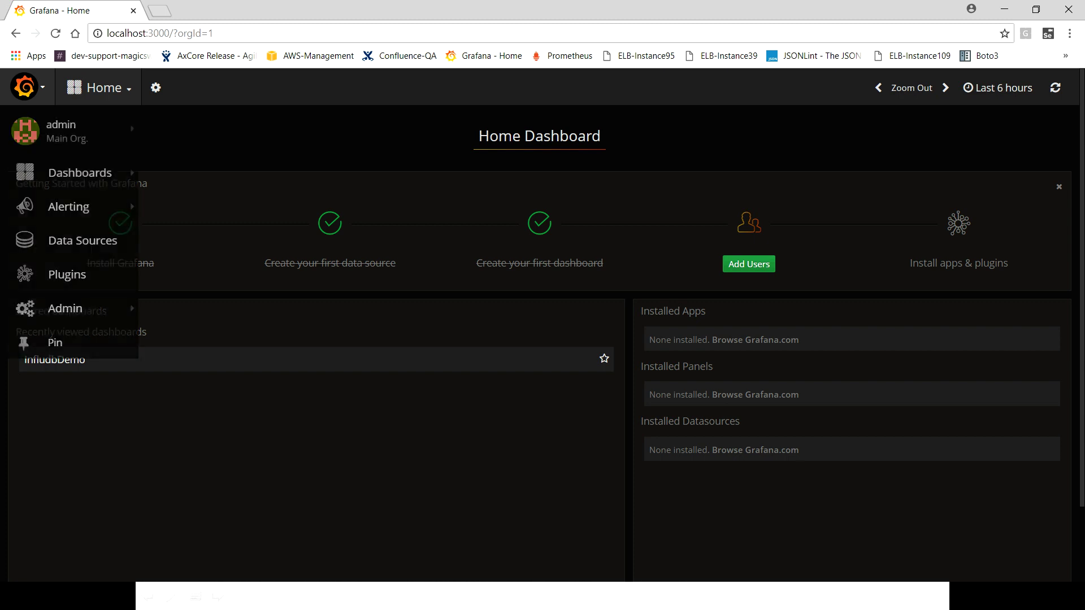
Start adding a new Grafana data source and name it influxdnIntegrationGrafana
click(83, 240)
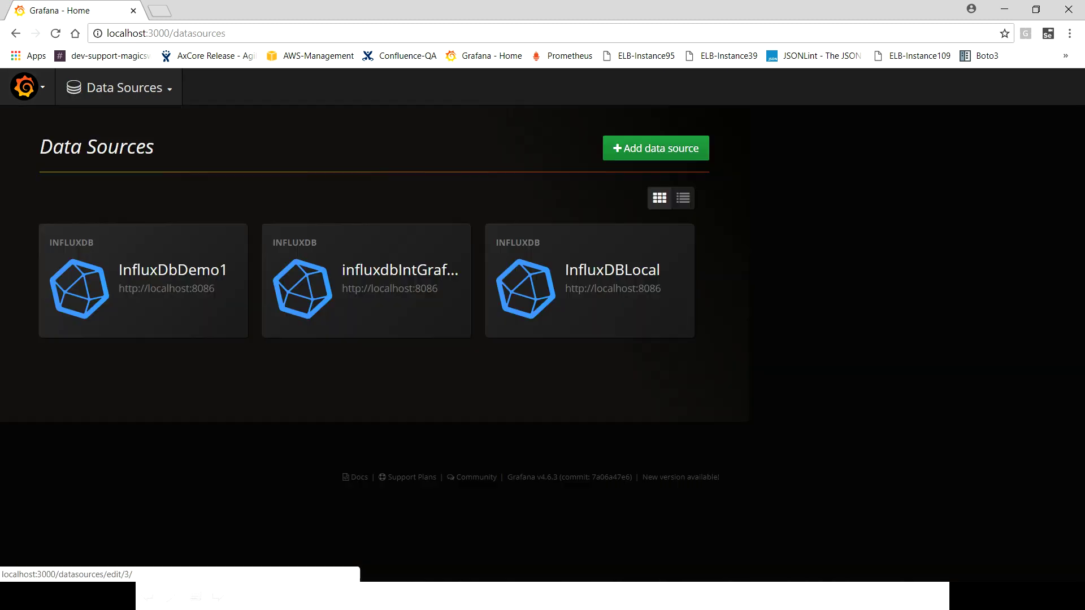
click(655, 148)
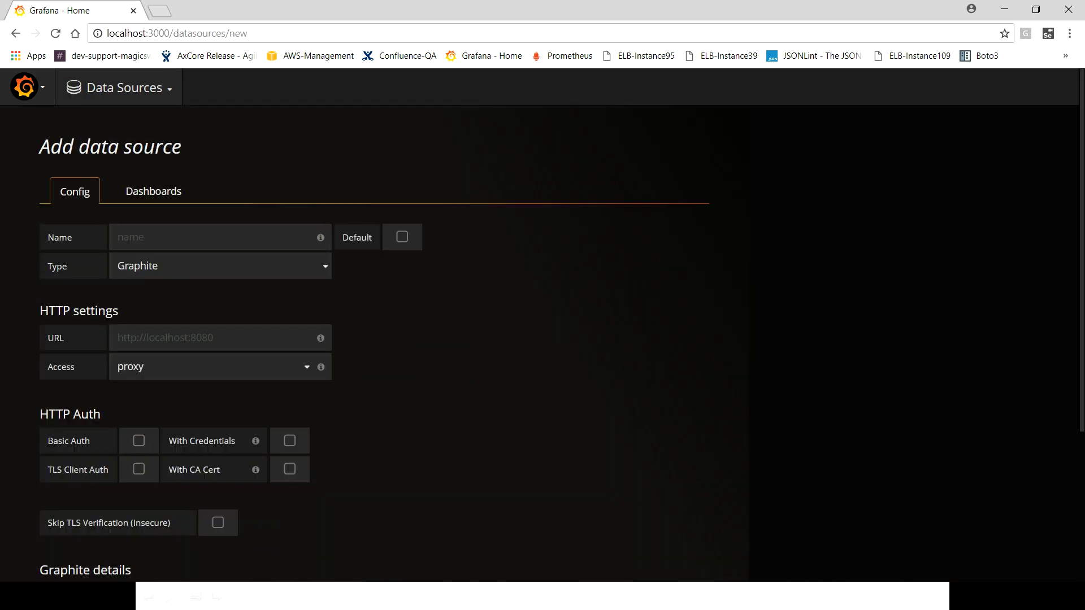
text(influxdnD)
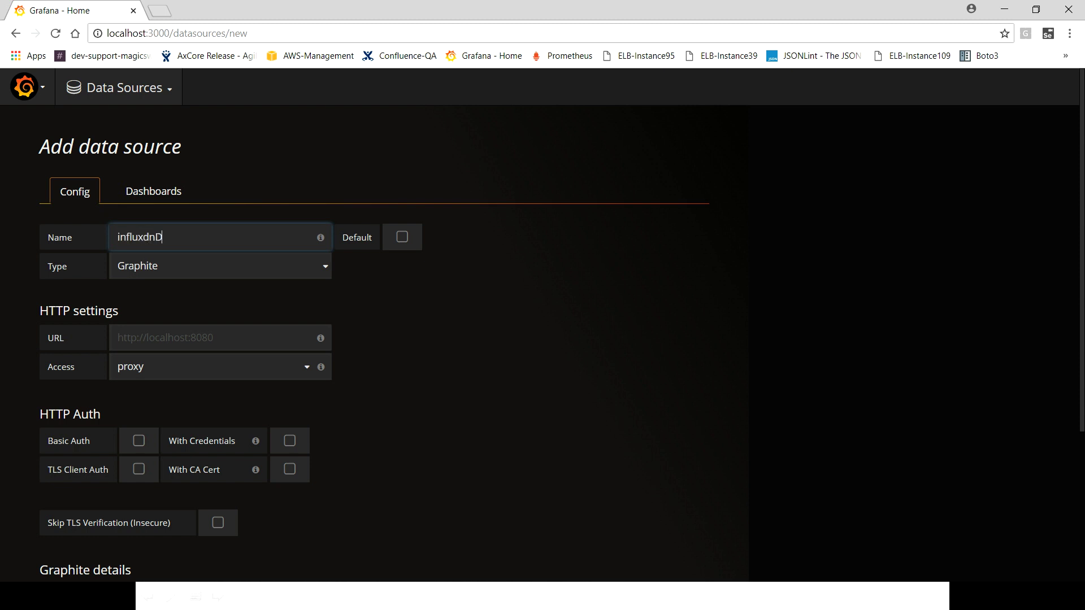
key(BackSpace)
text(IntegrationGrafana)
click(220, 266)
click(146, 328)
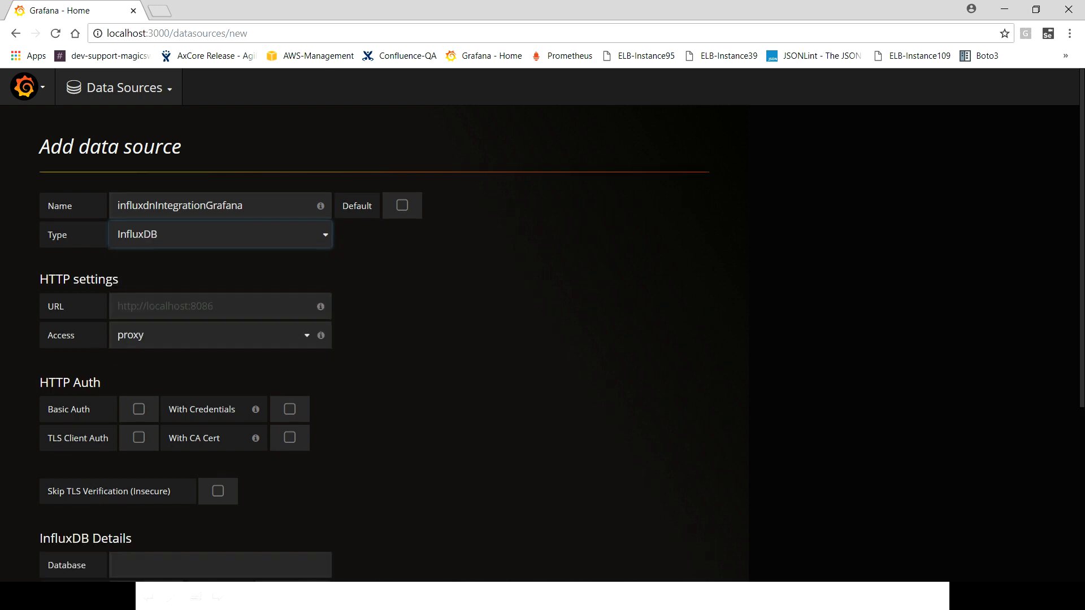
key(Tab)
text(ht)
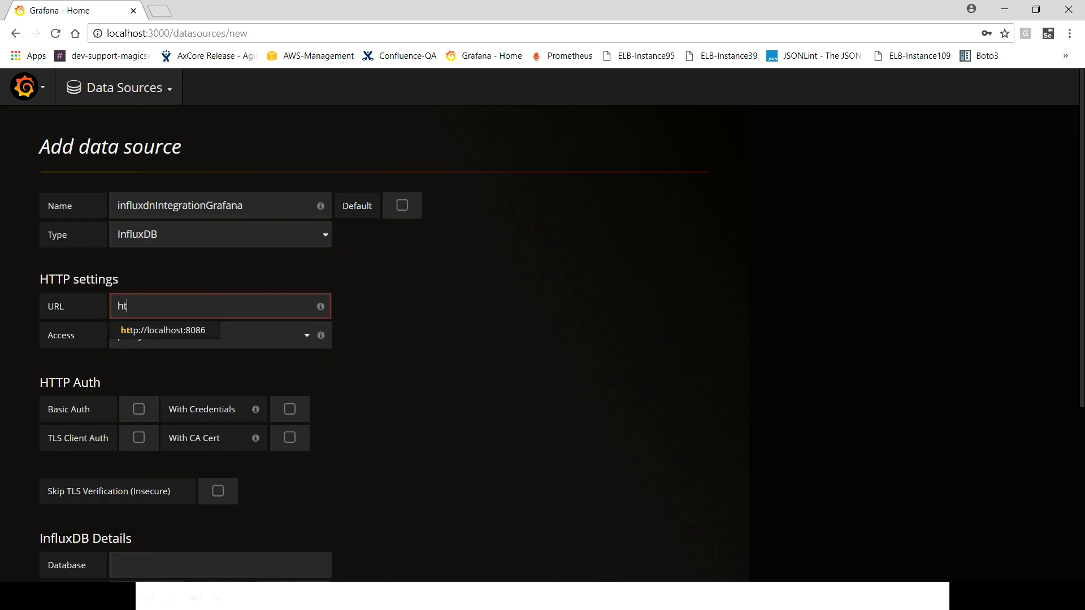
key(Down)
key(Return)
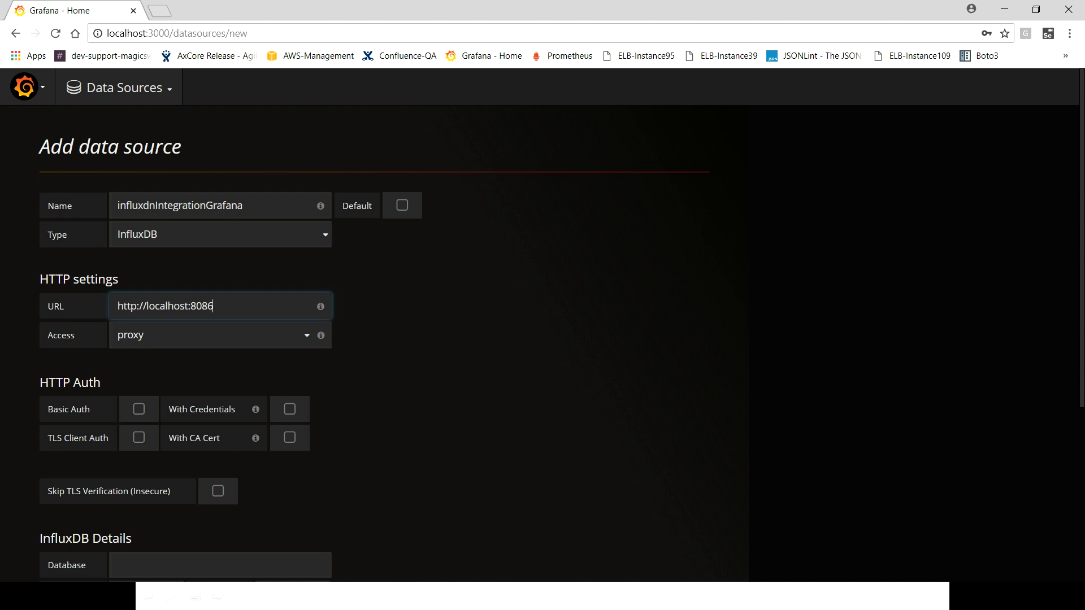
Enter seconddb as the InfluxDB database name and add the data source
scroll(372, 325, down, 3)
click(150, 349)
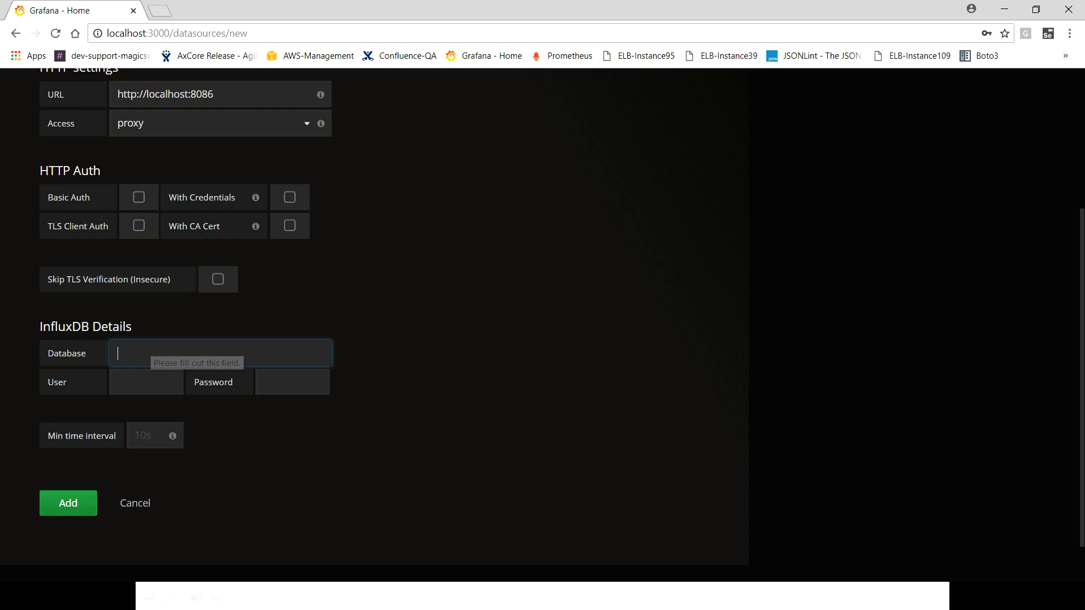
text(second)
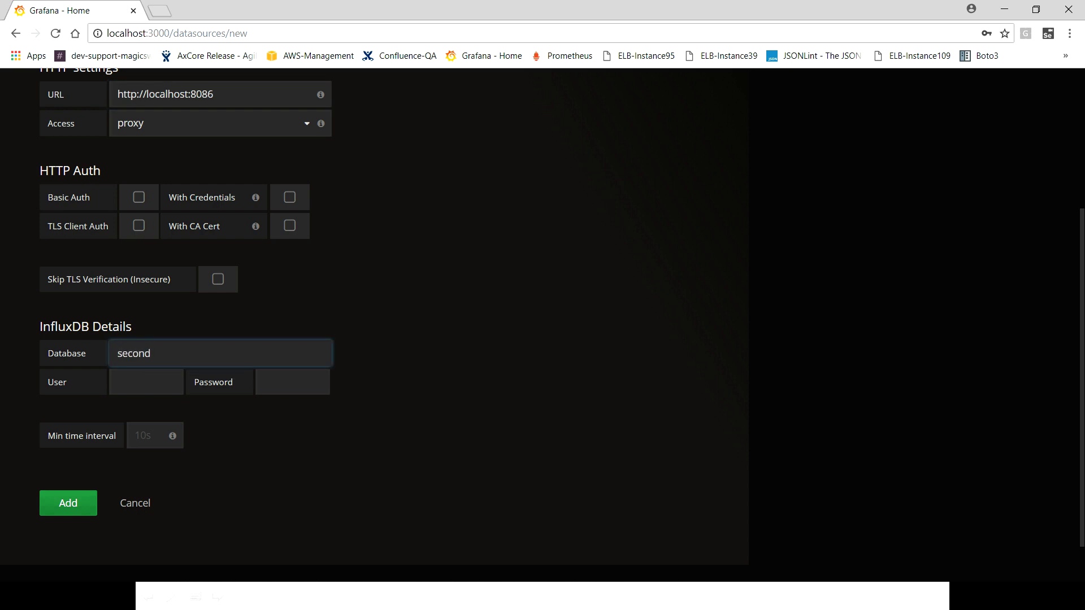
text(db)
scroll(150, 350, down, 1)
click(67, 450)
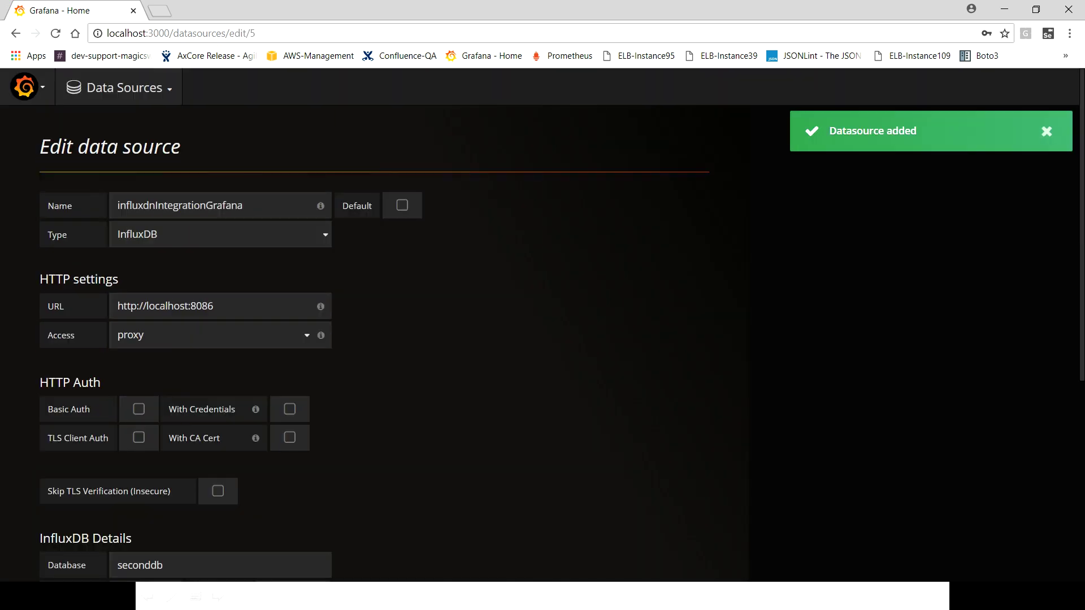
Save and test the influxdnIntegrationGrafana data source again, reviewing its settings
scroll(373, 325, down, 6)
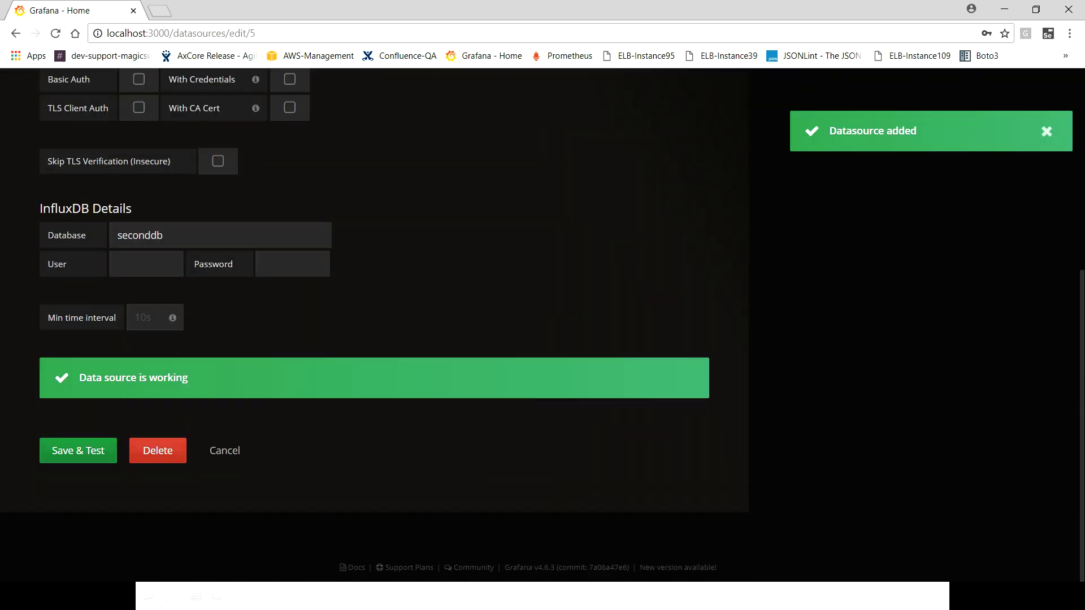
key(Return)
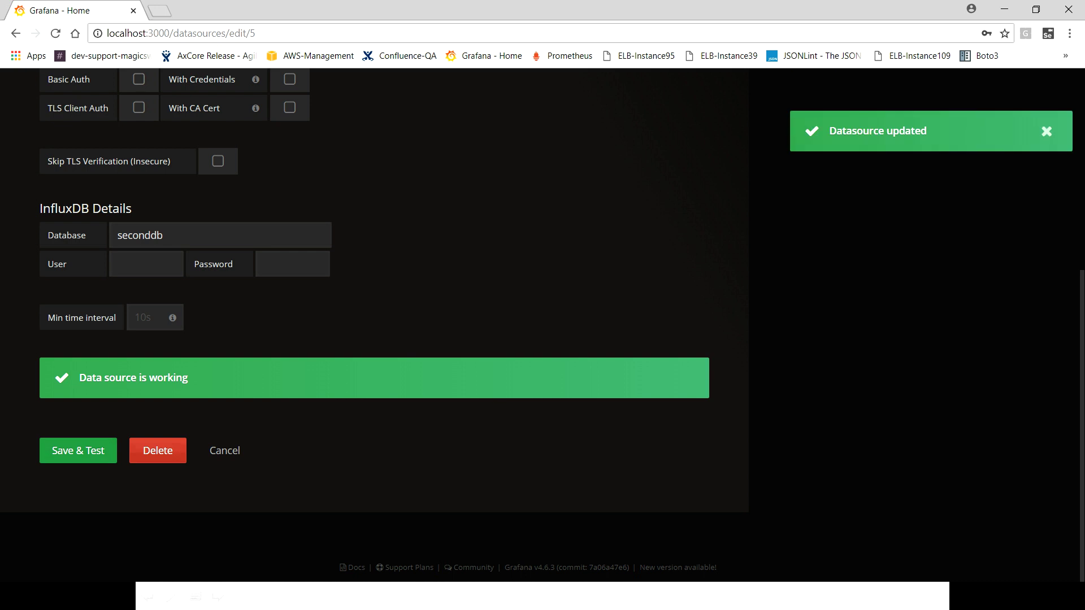
scroll(373, 339, up, 6)
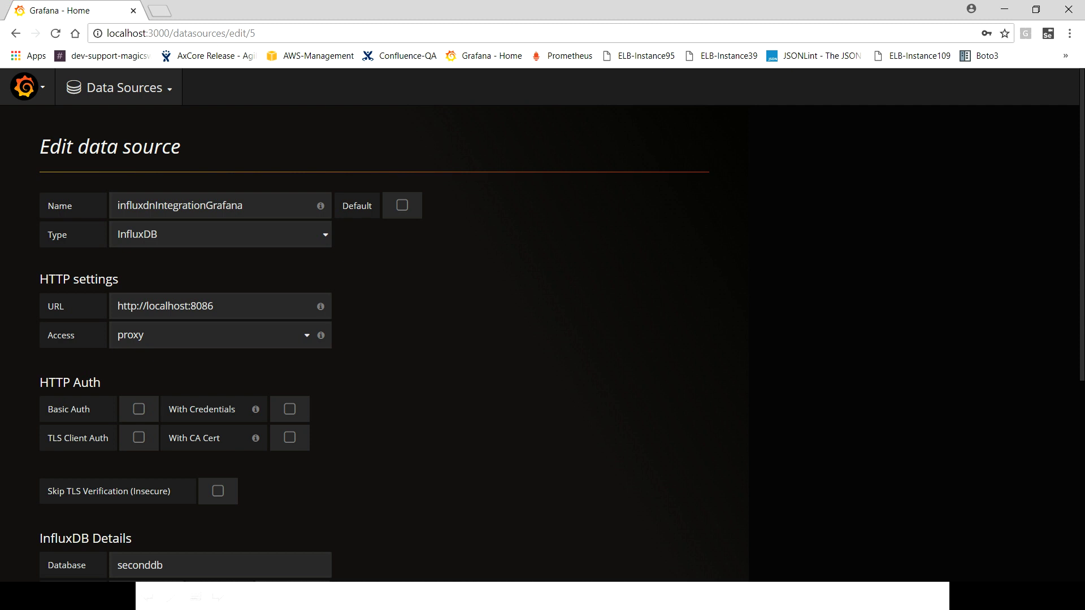
Create a new dashboard and add a Graph panel to its empty row
click(24, 87)
mouse_move(80, 173)
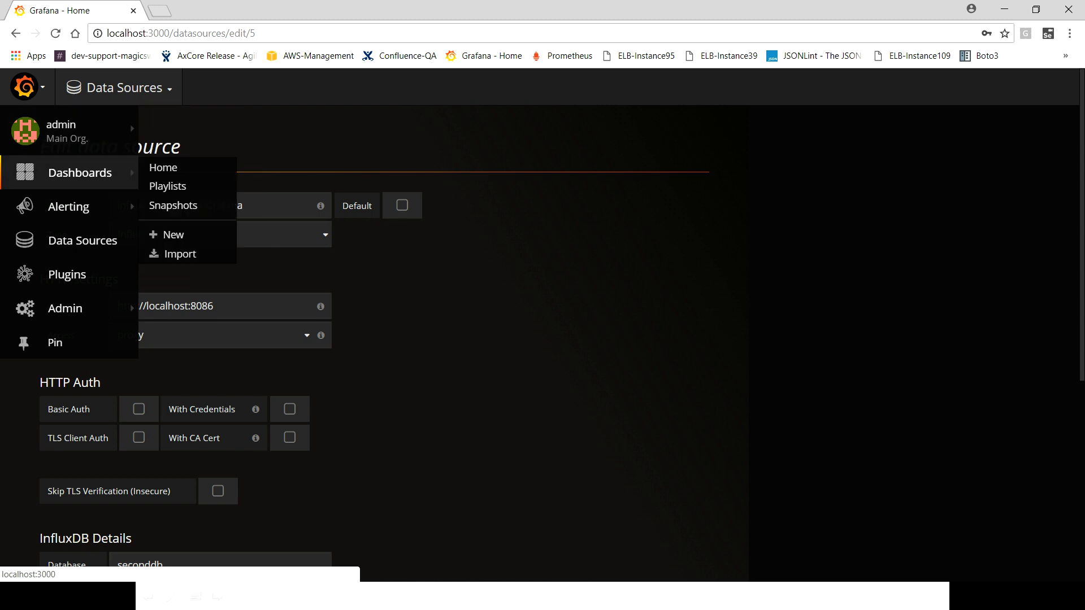
mouse_move(79, 130)
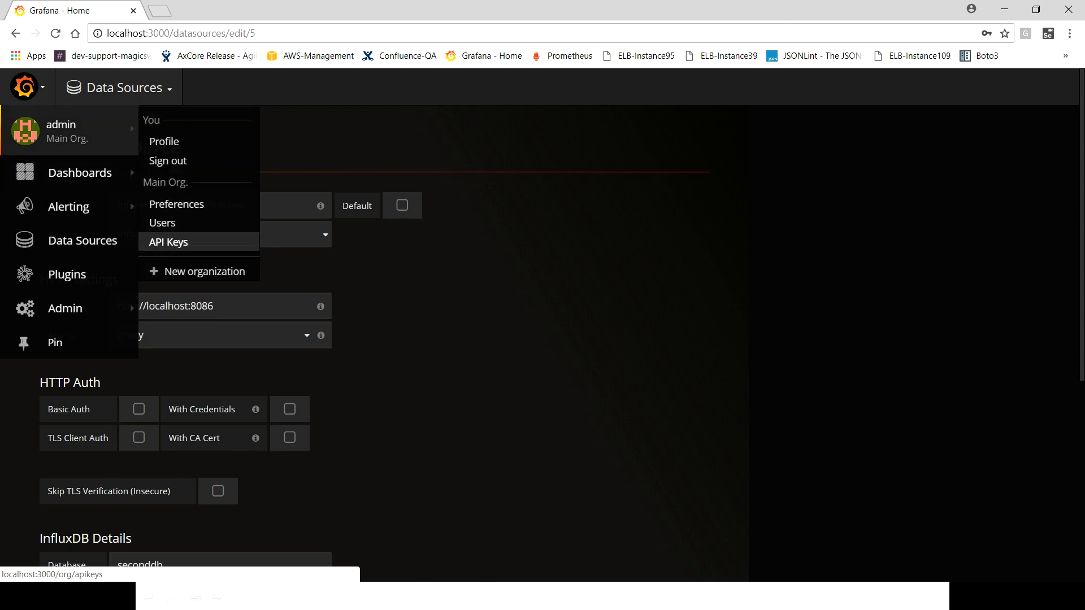
click(169, 232)
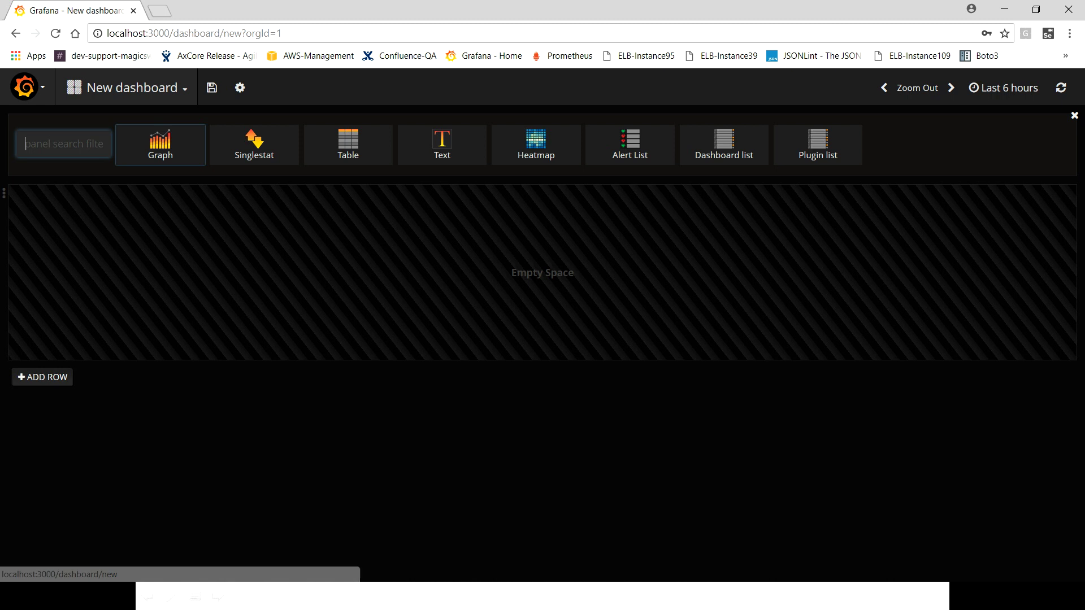
click(160, 148)
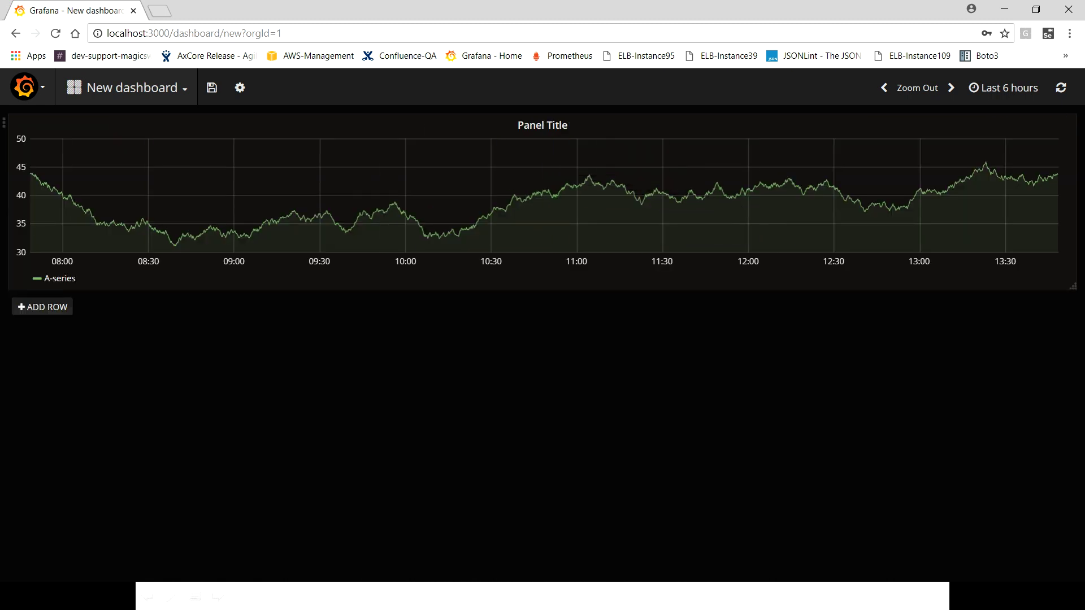
Open the graph panel for editing and set its title to InfluxDcokerContainer
click(542, 125)
click(525, 104)
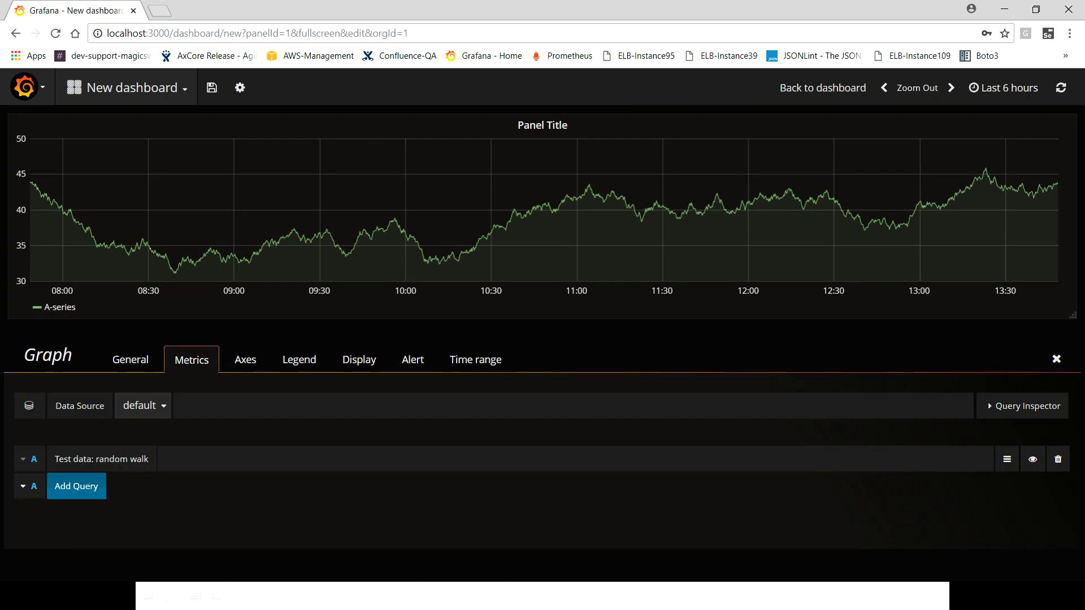
click(131, 359)
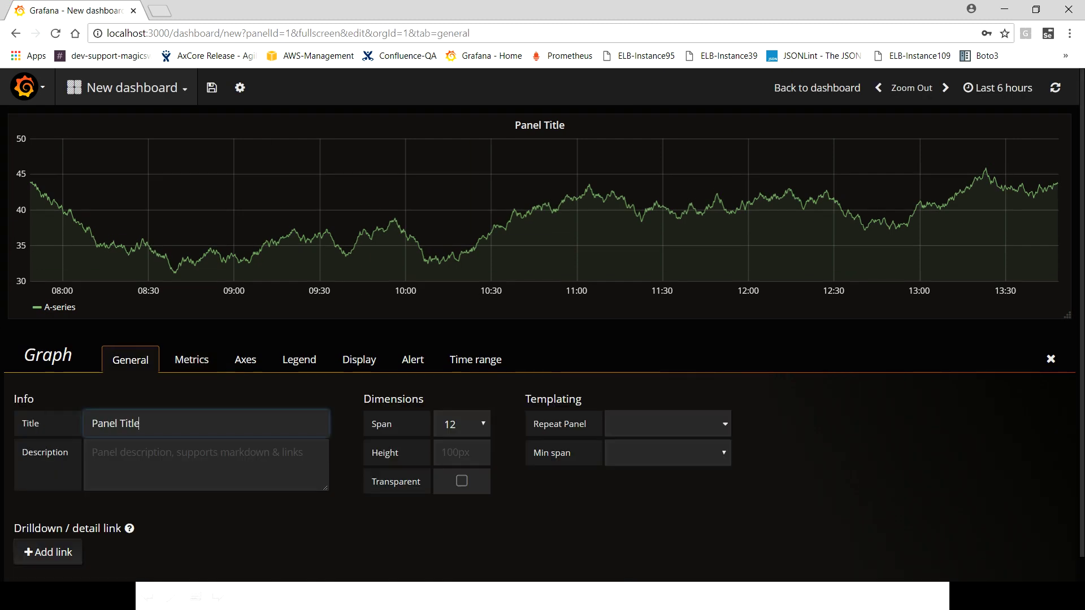
key(ctrl+a)
text(Infl)
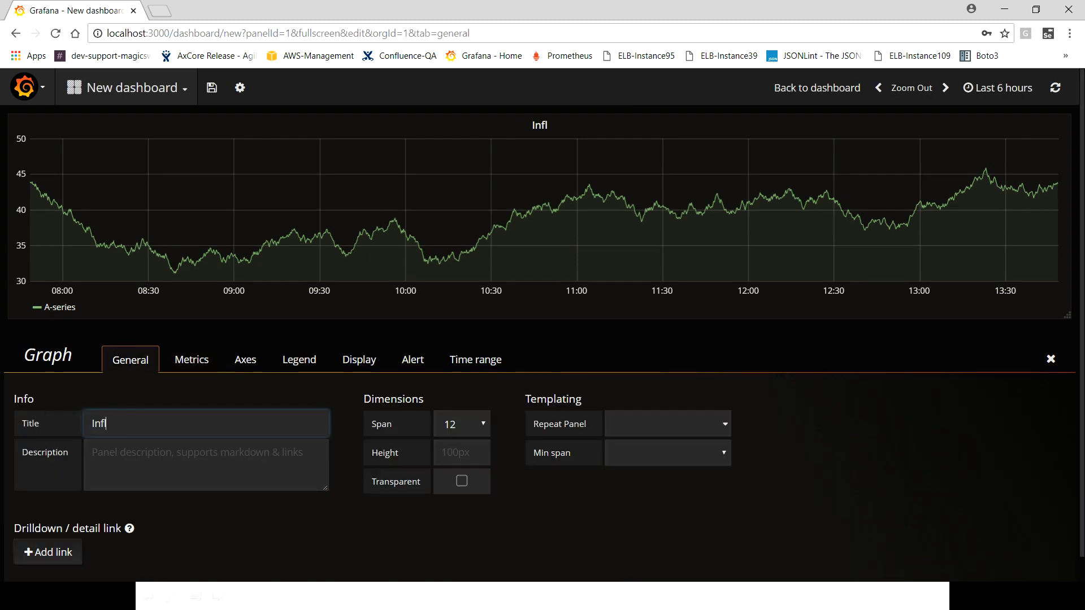
text(uxDcokerCO)
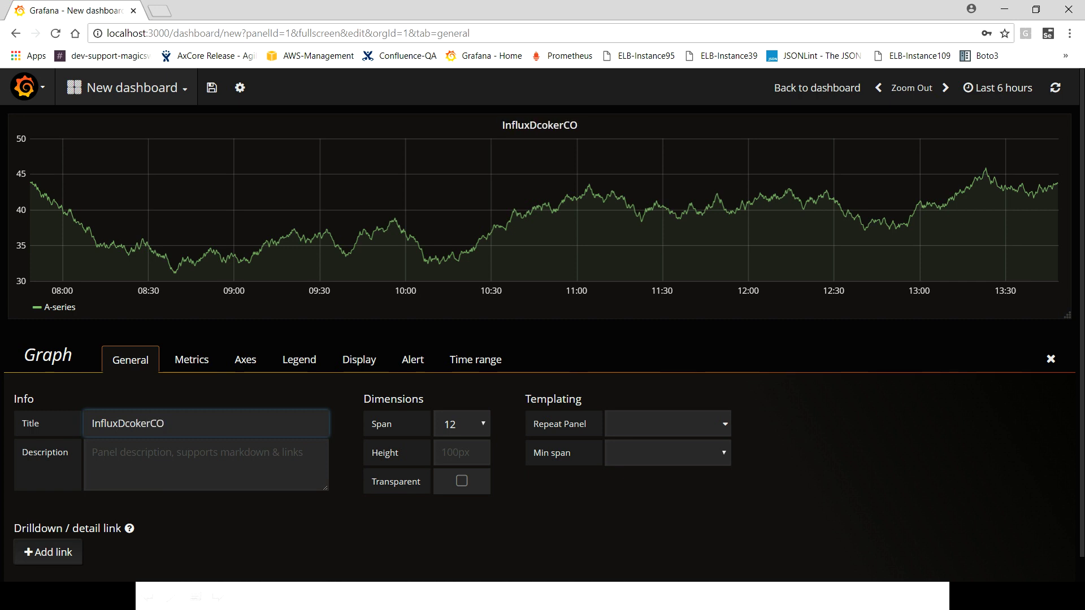
key(BackSpace)
text(ontrainer)
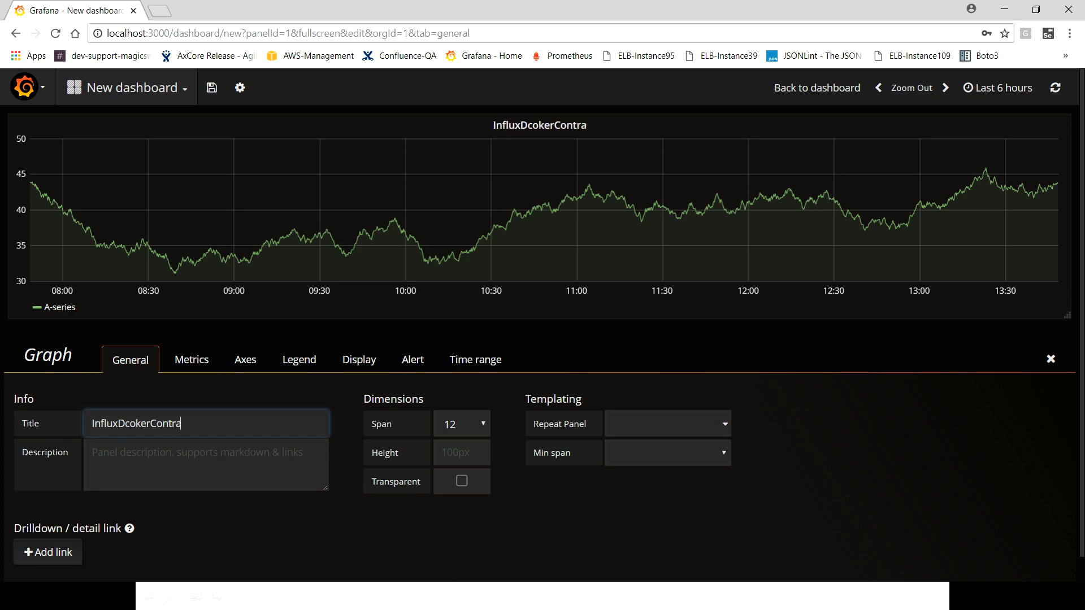
key(BackSpace)
key(BackSpace)
key(BackSpace)
key(BackSpace)
key(BackSpace)
key(BackSpace)
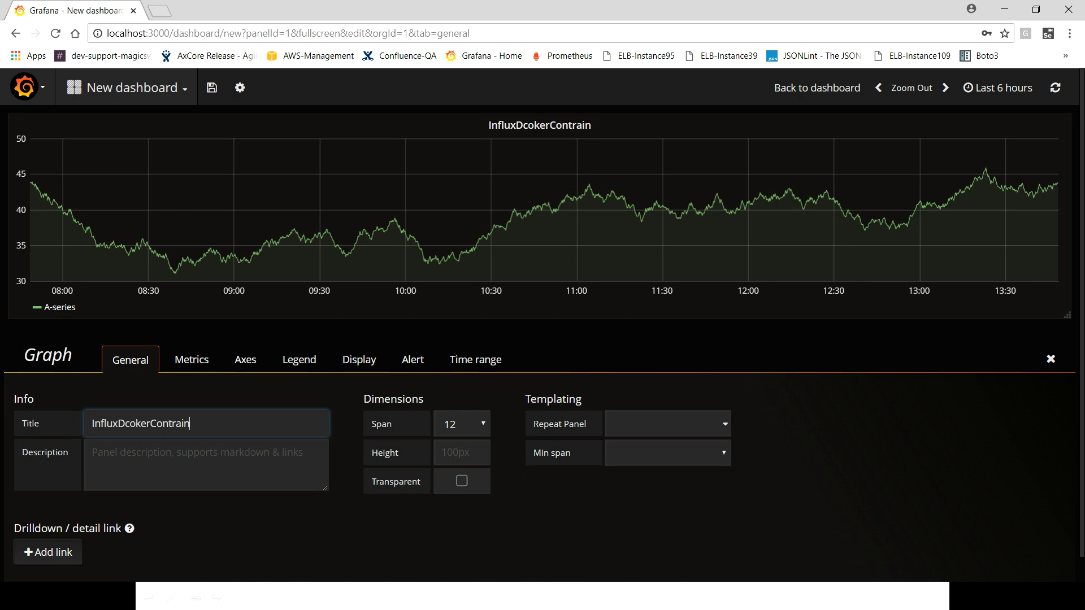
text(ainer)
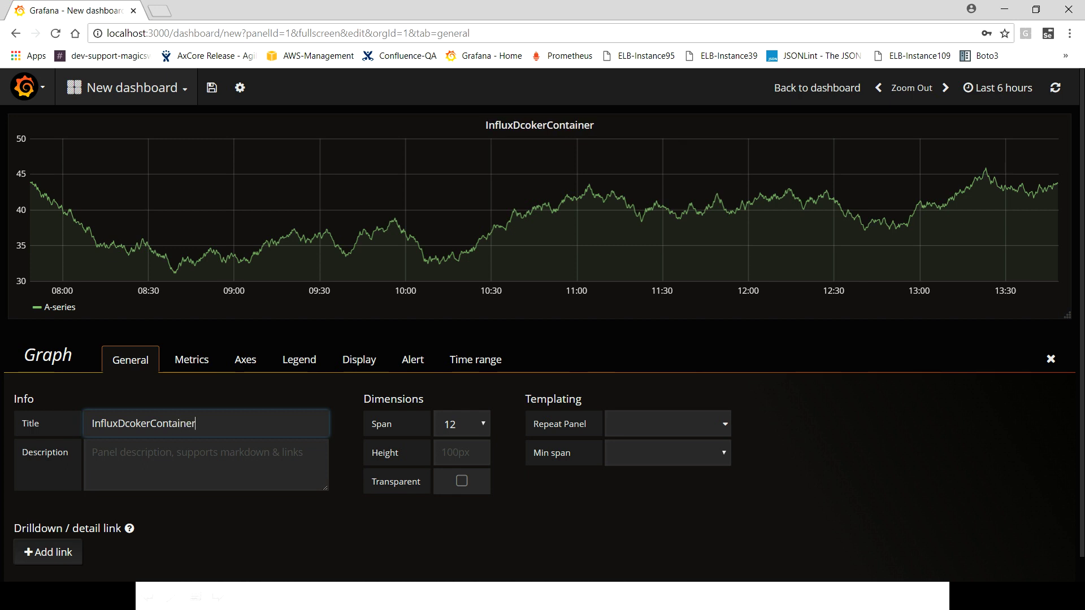
click(92, 452)
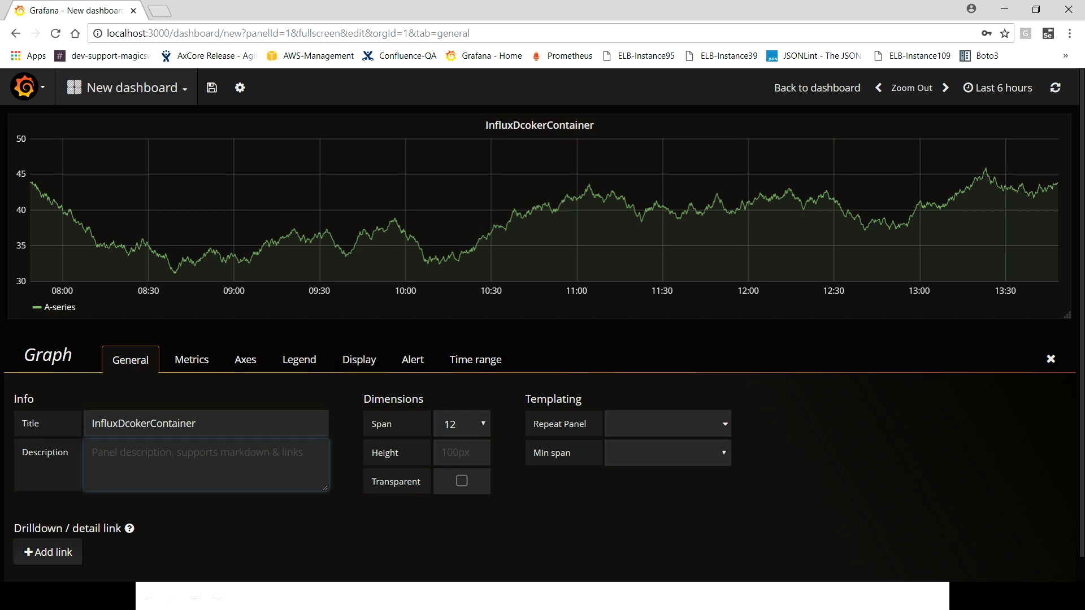
Set the data source of the graph's metrics to influxdnIntegrationGrafana
click(191, 360)
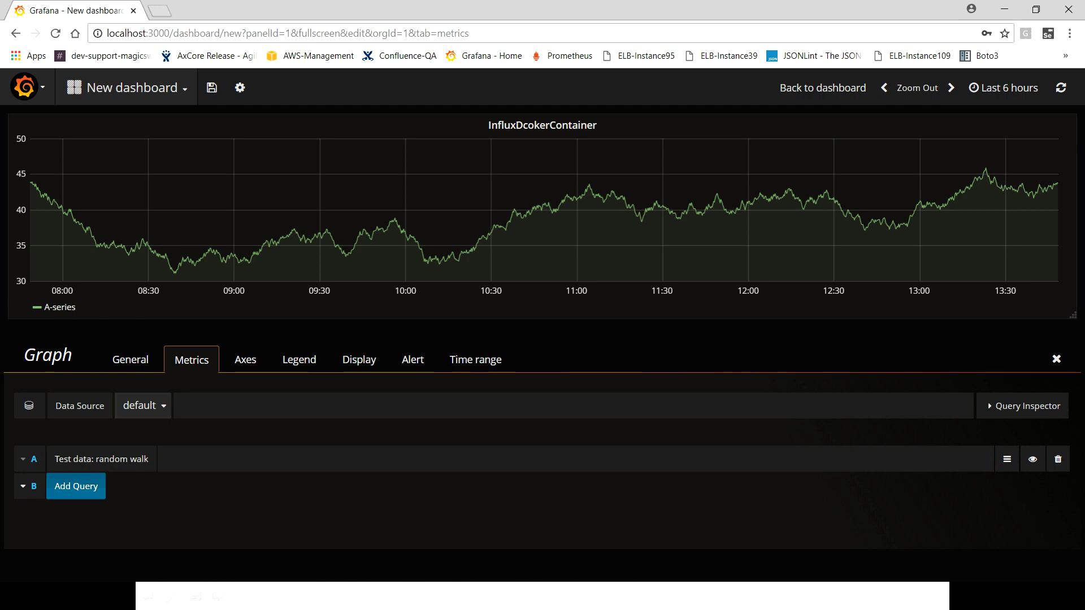
click(144, 406)
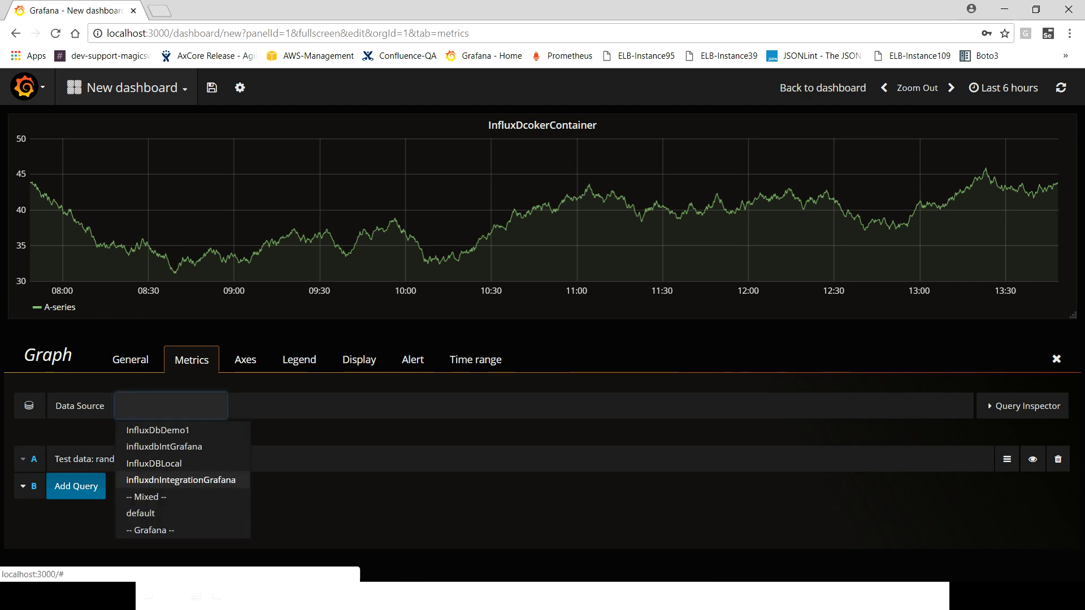
click(181, 480)
scroll(542, 339, down, 2)
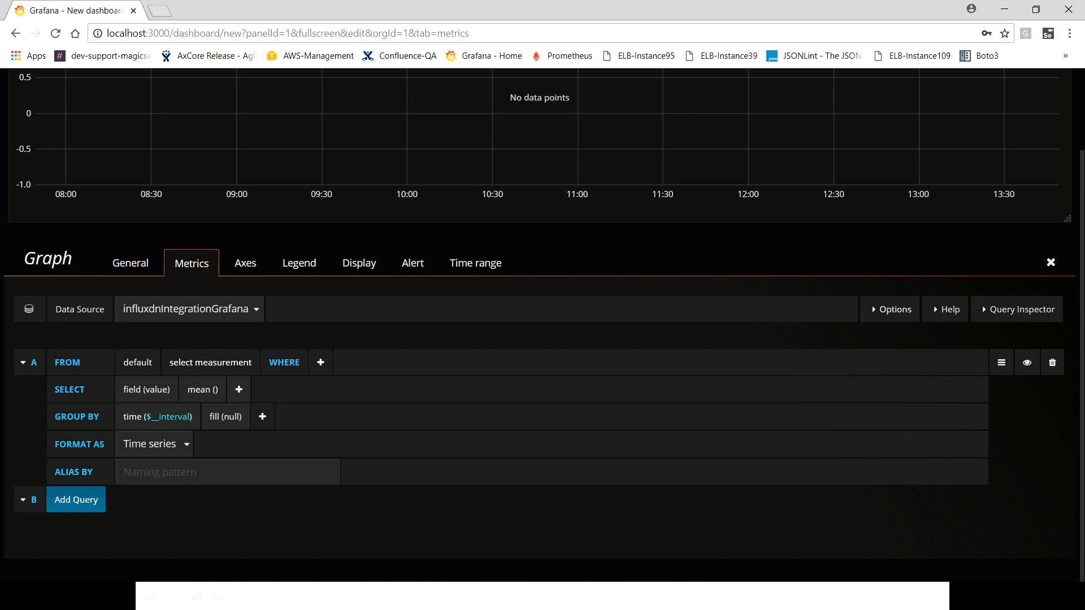
Compare the measurements offered for query A with the output of show measurements in the InfluxDB shell, and return to Grafana
click(210, 362)
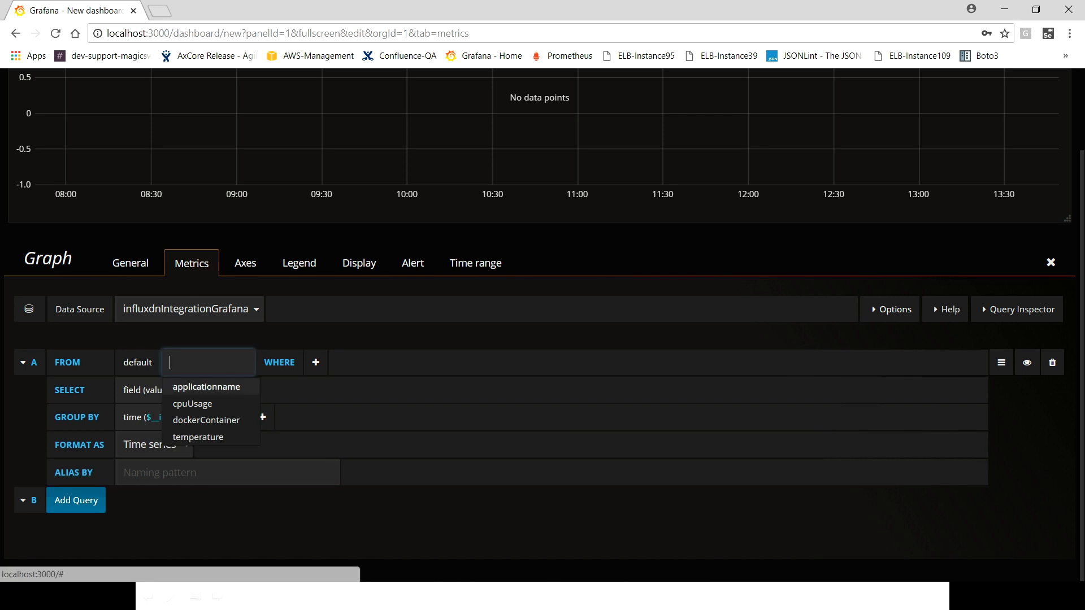
key(alt+Tab)
key(alt+Tab)
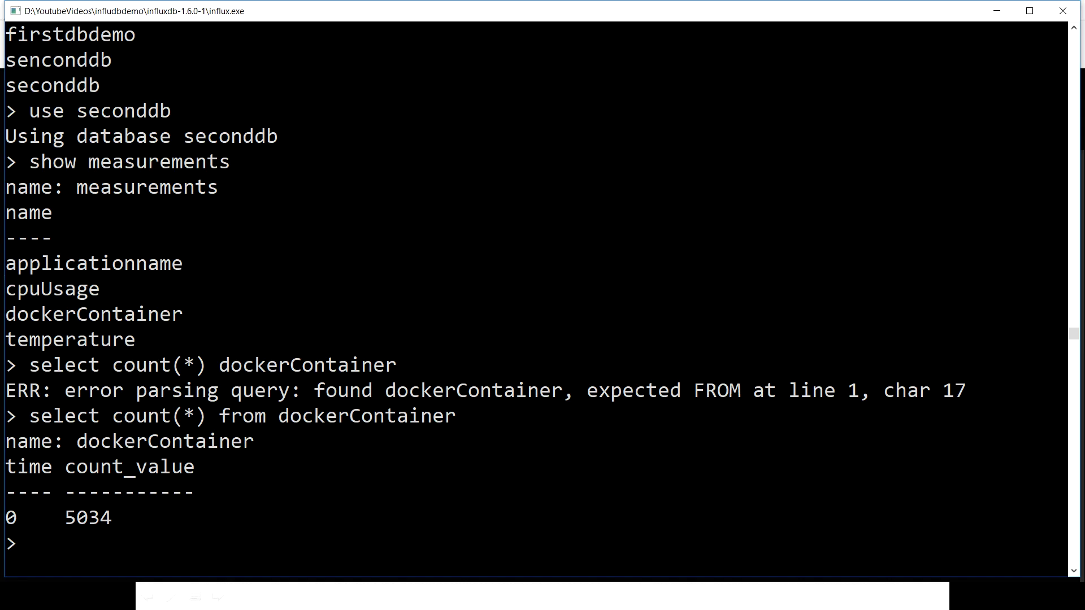
text(show measurements)
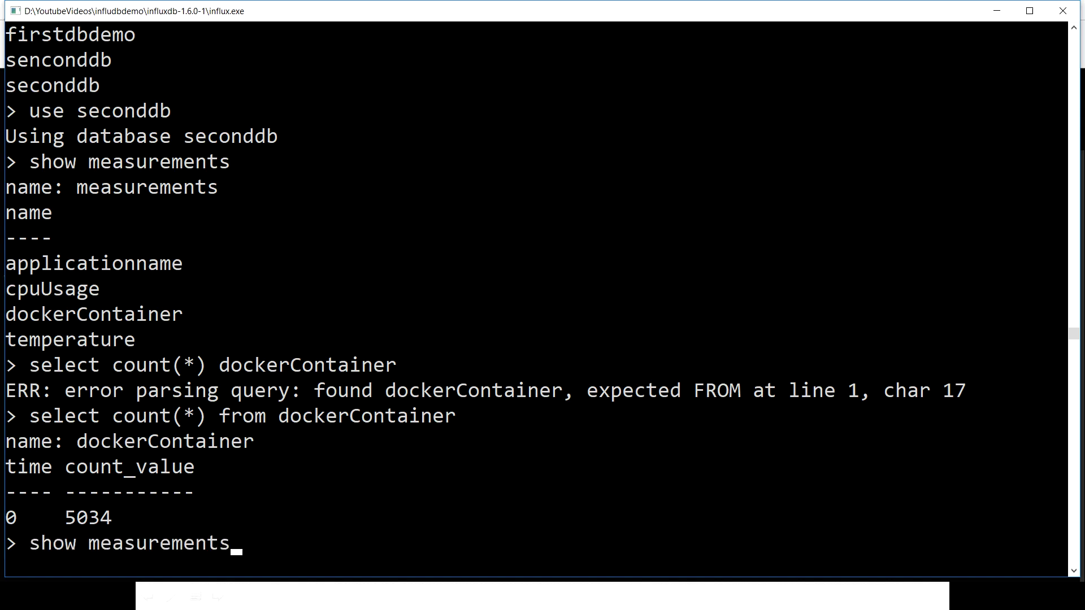
key(Return)
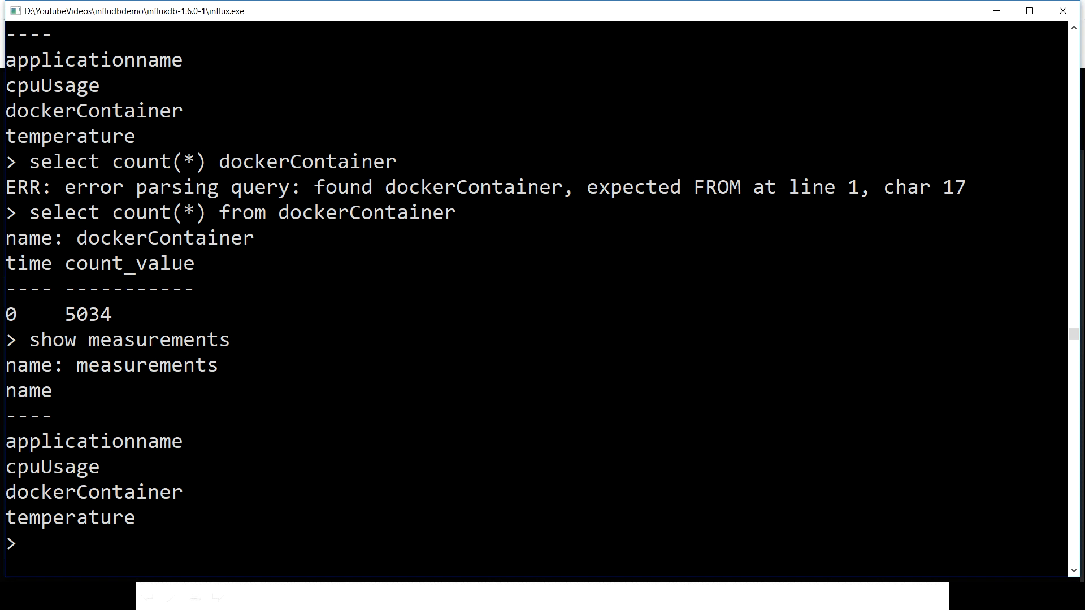
key(alt+Tab)
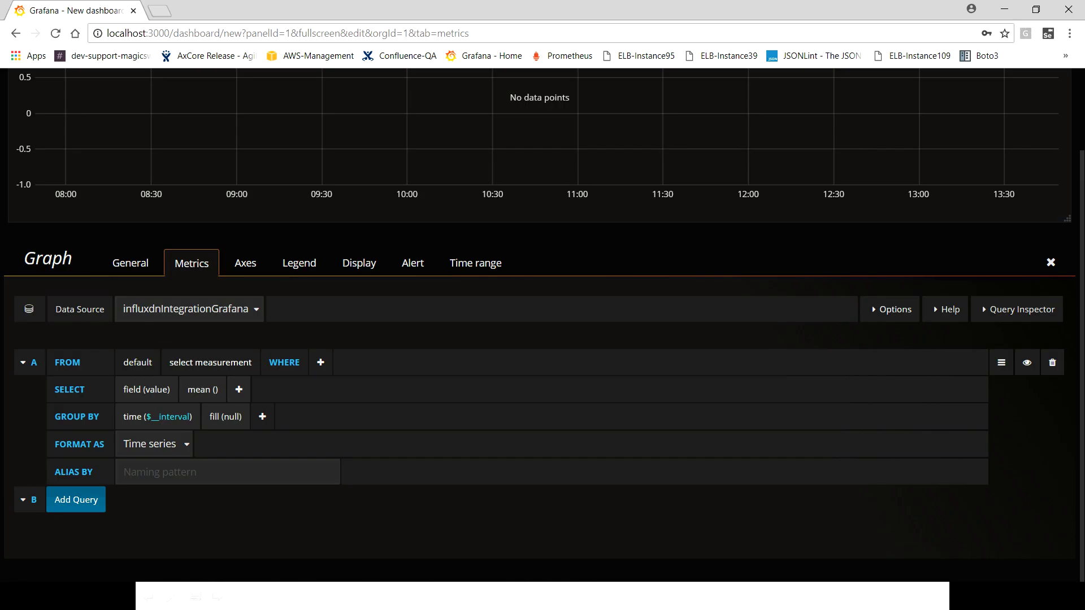
Select dockerContainer as query A's measurement and remove the mean() aggregation from the selected value field
click(210, 362)
click(206, 420)
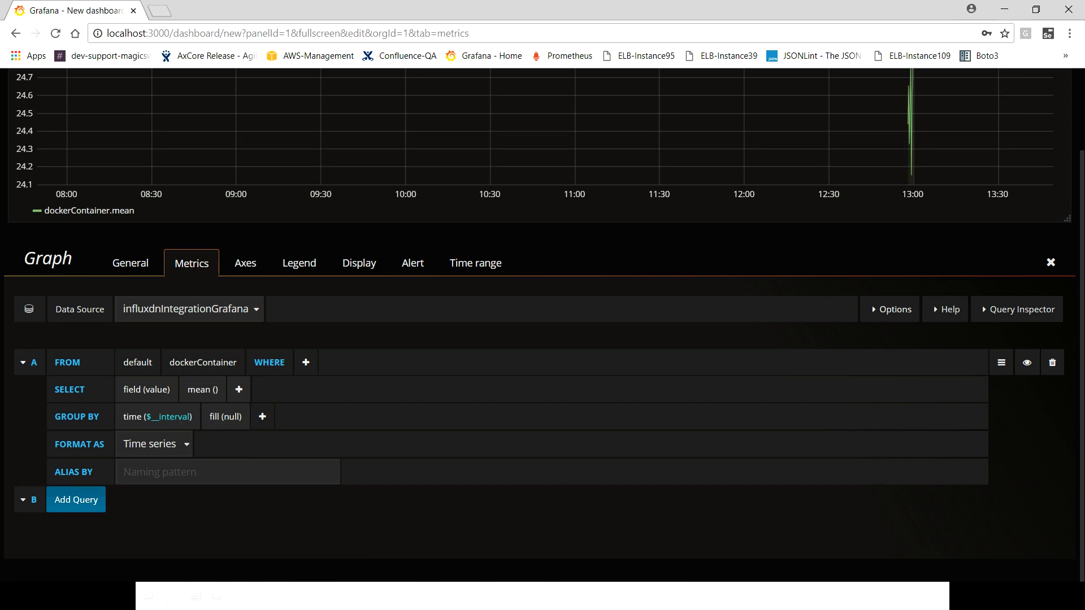
click(156, 390)
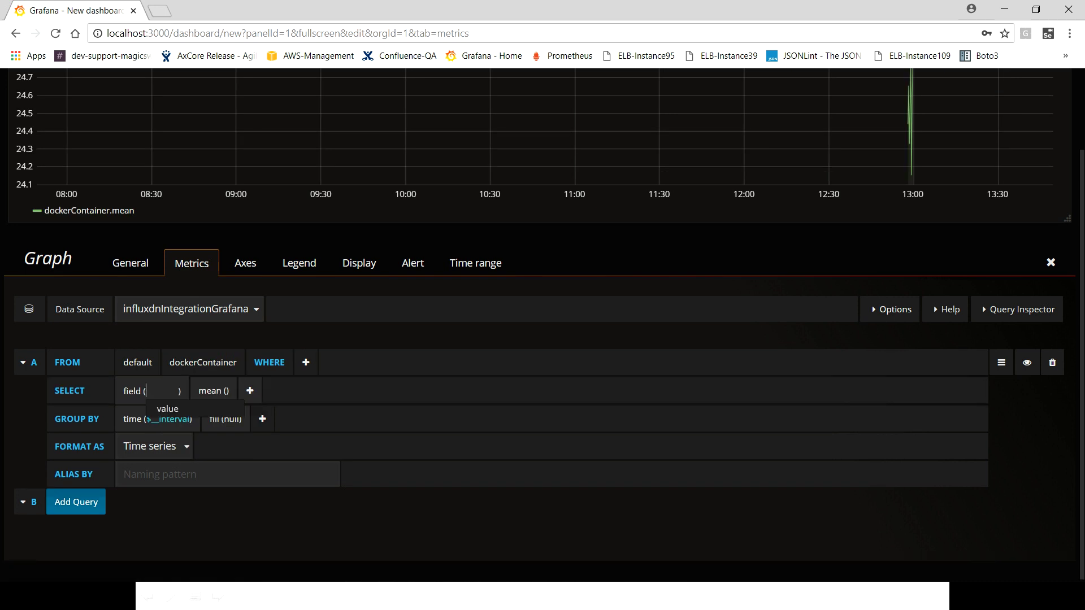
click(201, 390)
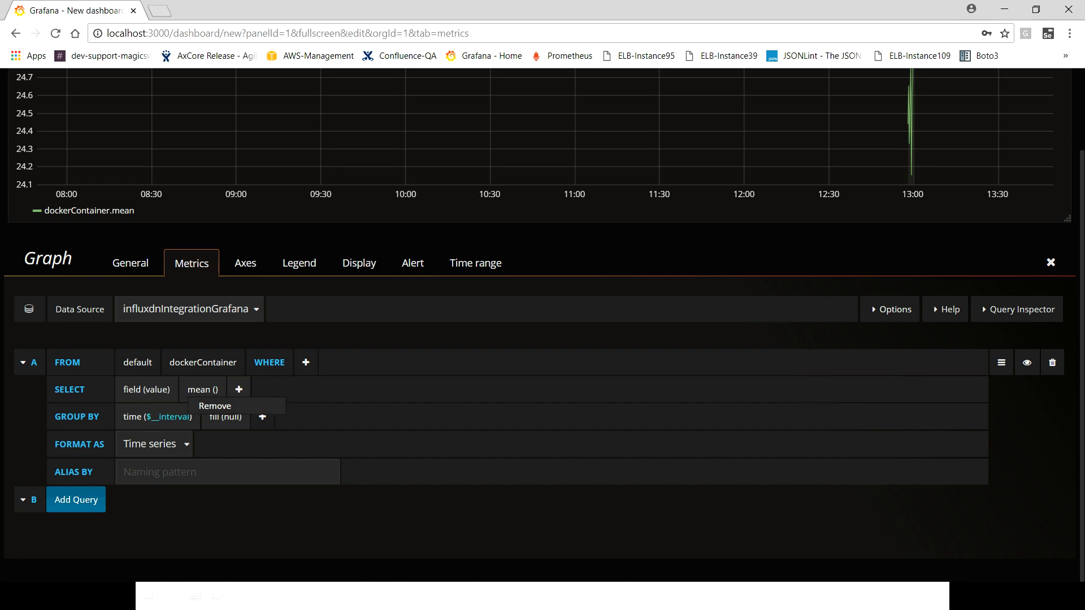
click(215, 405)
Remove the fill and time($__interval) parts from query A's grouping
click(232, 416)
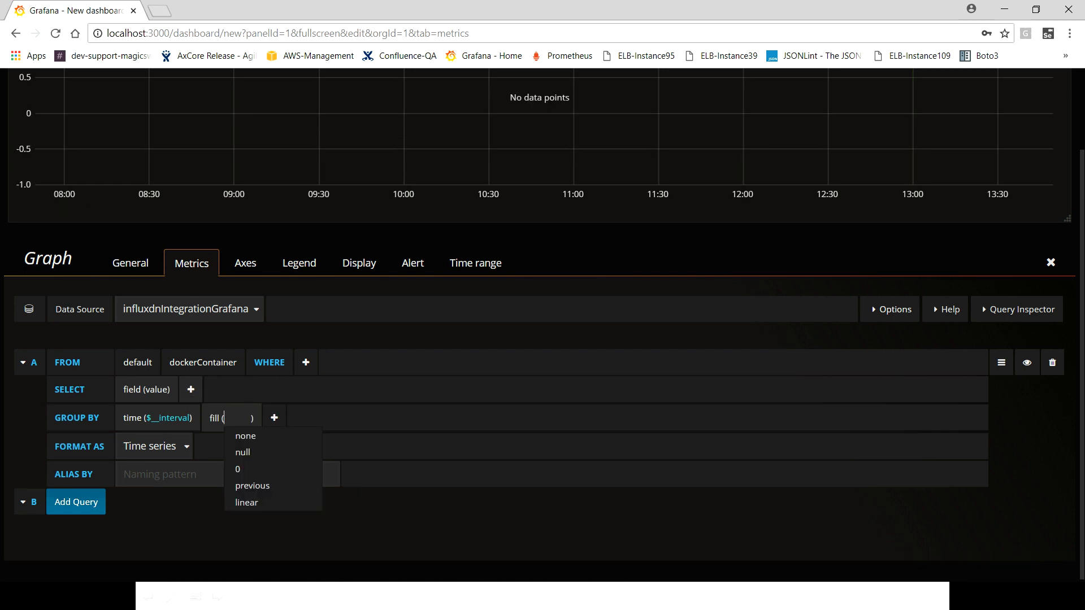
click(213, 416)
click(229, 433)
click(133, 416)
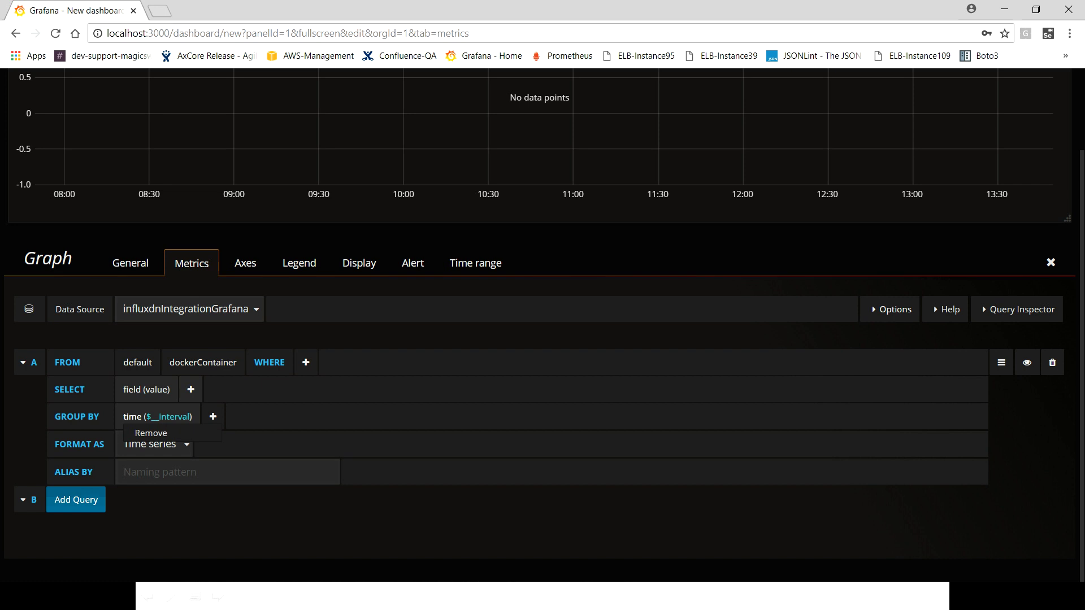
click(150, 434)
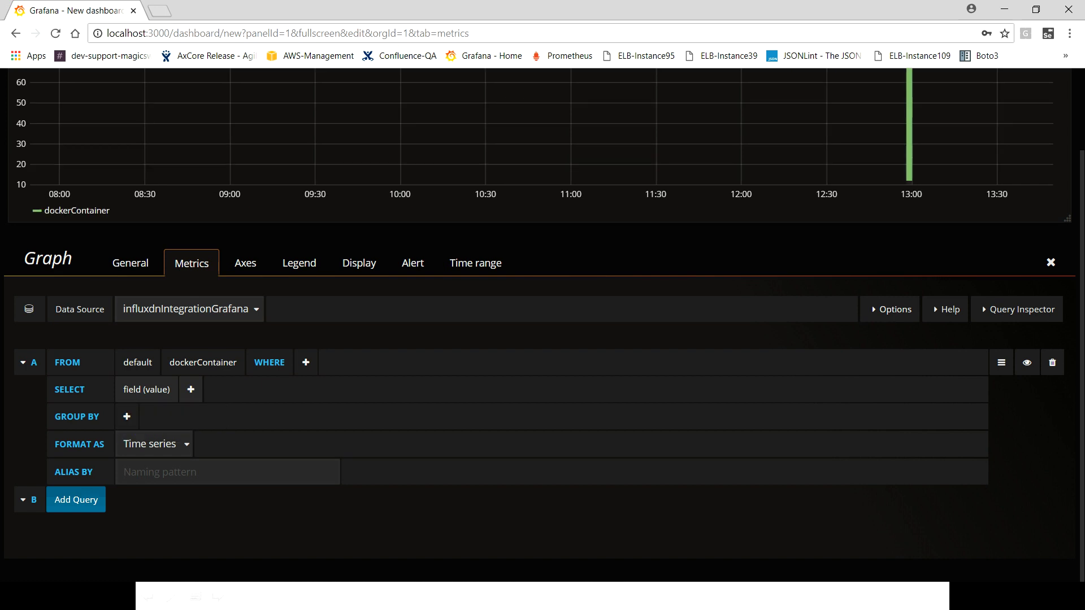
Inspect query A's request and response in the Query Inspector, expanding the first result down to its series
click(1026, 362)
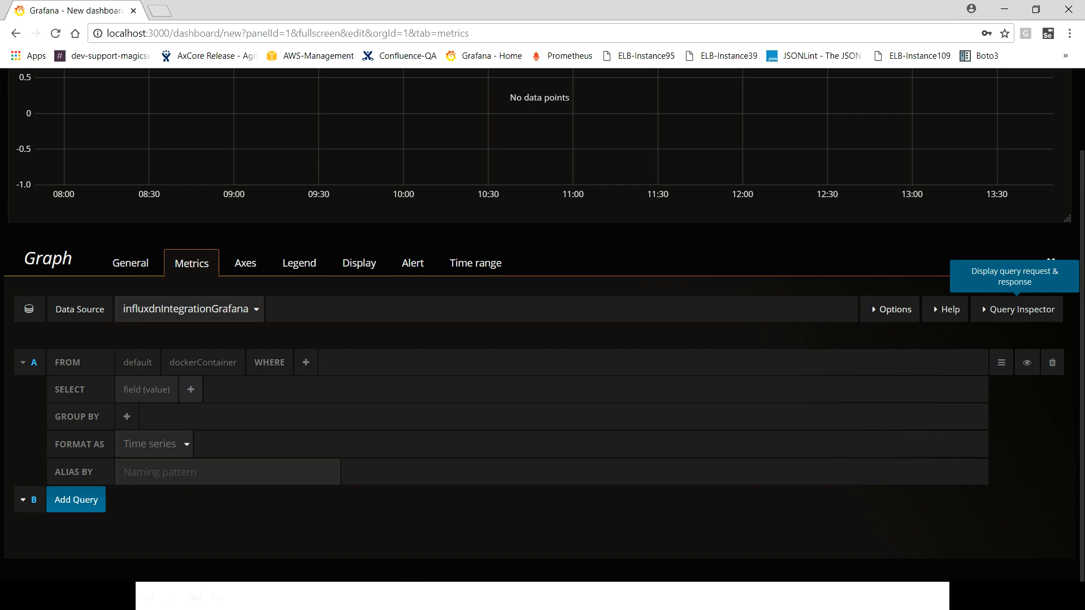
click(1017, 309)
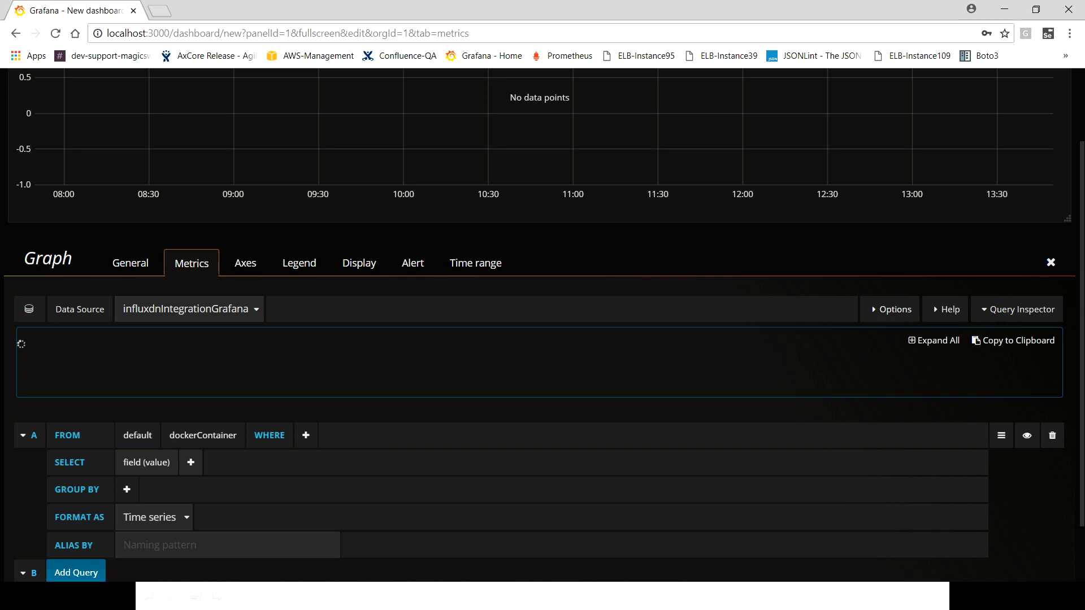
click(54, 495)
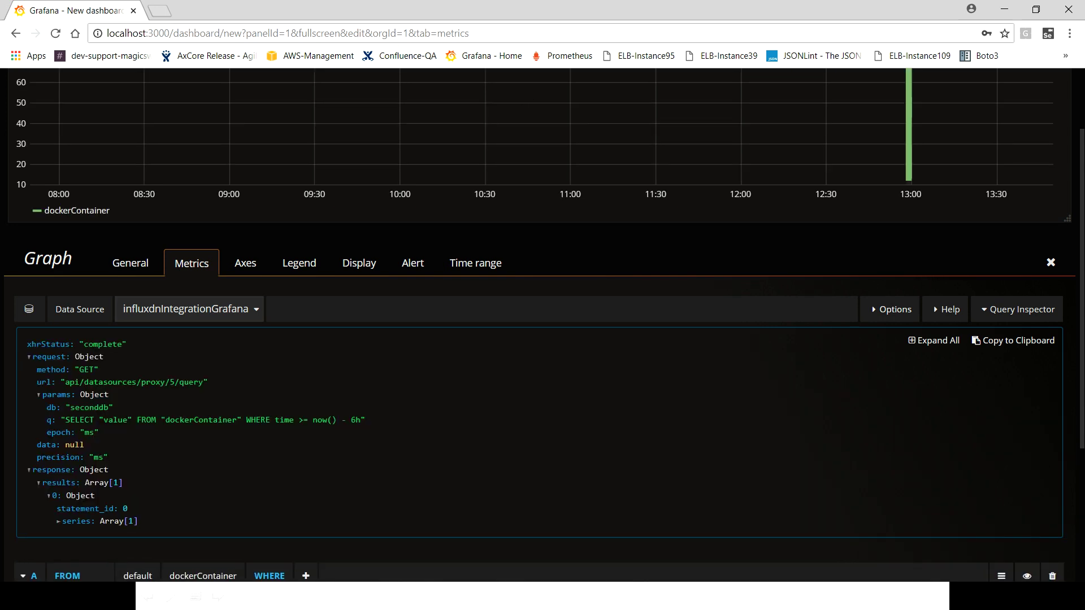
scroll(542, 325, down, 4)
click(60, 307)
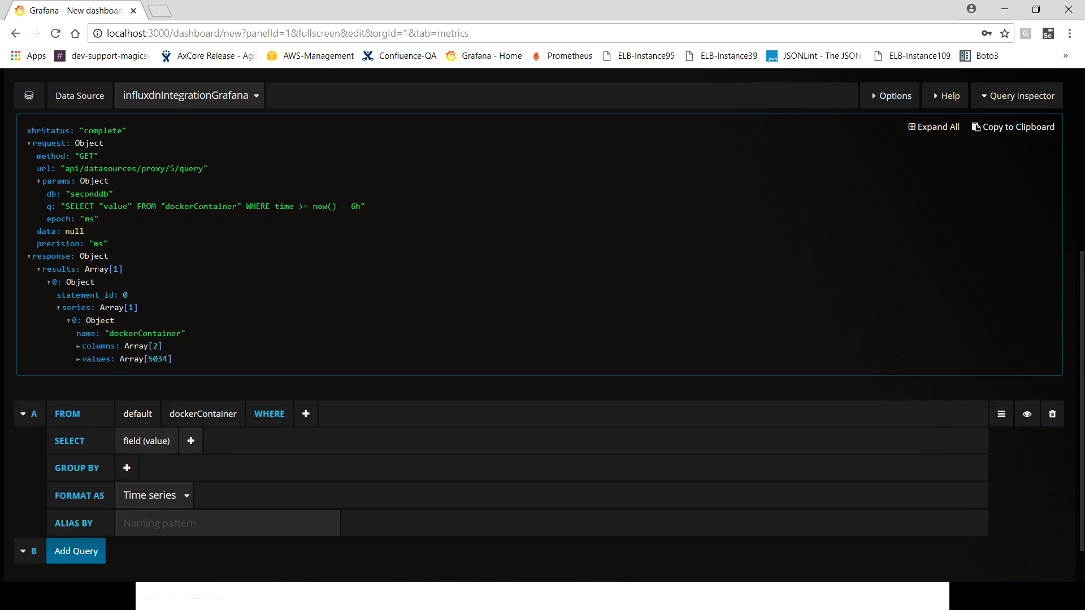
Check the response's number of values against the dockerContainer count in the InfluxDB shell, and close the graph editor back in Grafana
key(alt+Tab)
drag(66, 314, 111, 313)
key(alt+Tab)
scroll(541, 326, up, 5)
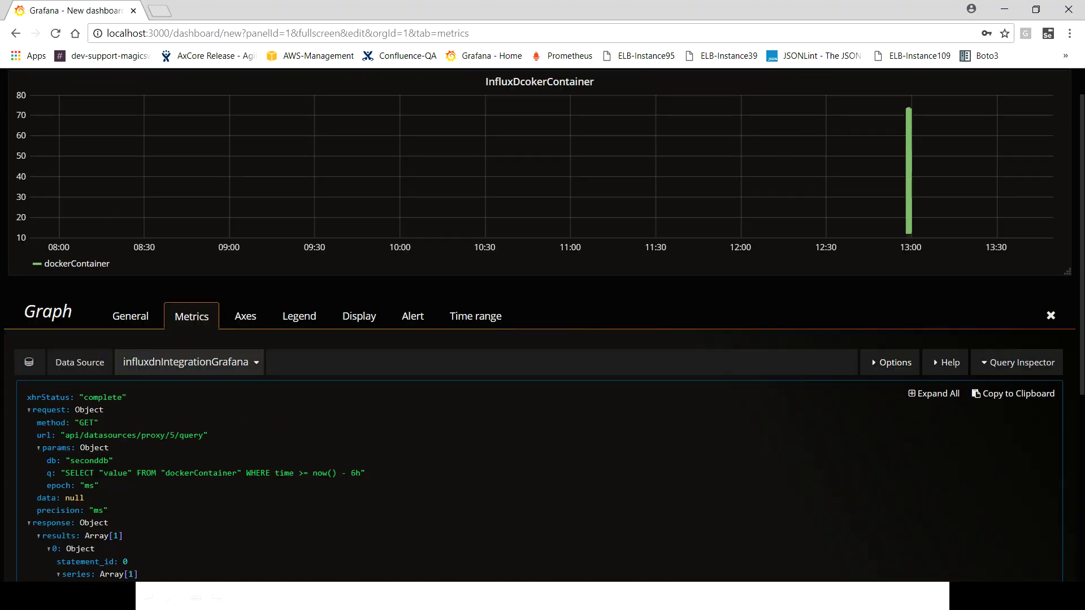
click(1051, 359)
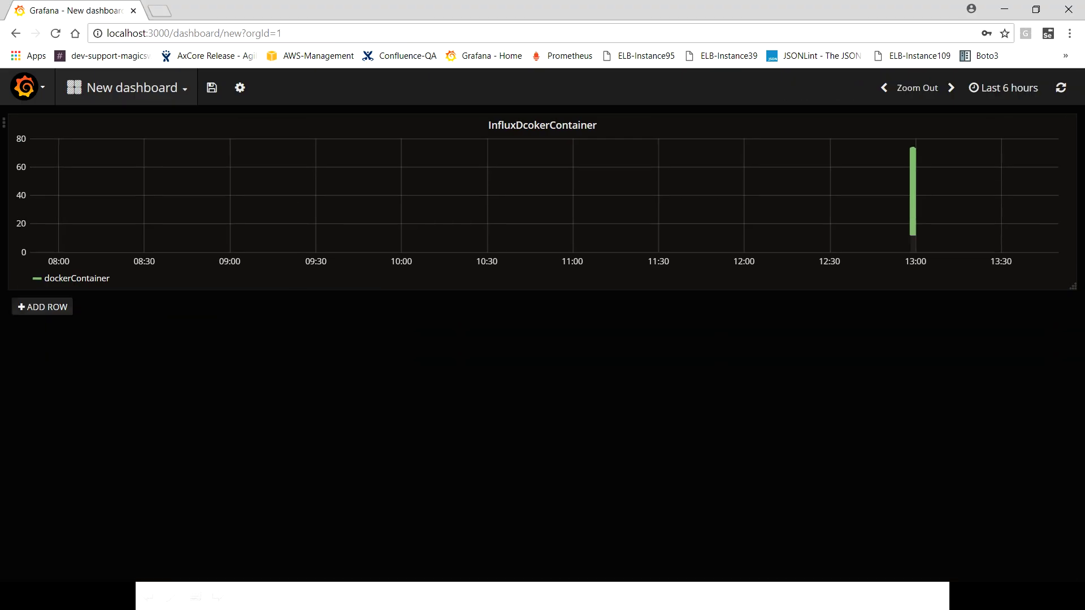
mouse_move(913, 254)
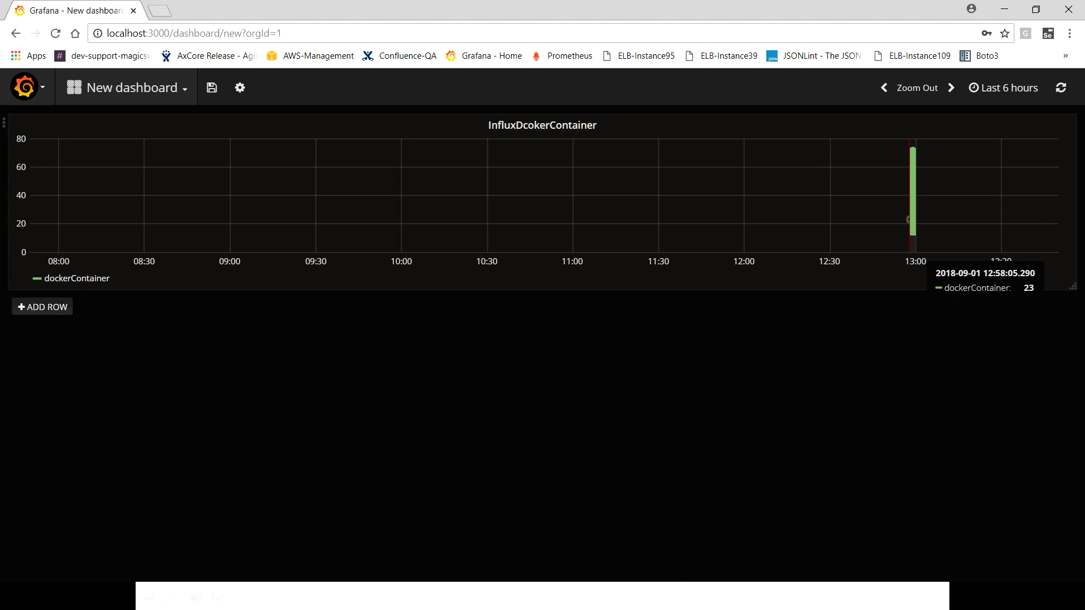
click(1004, 88)
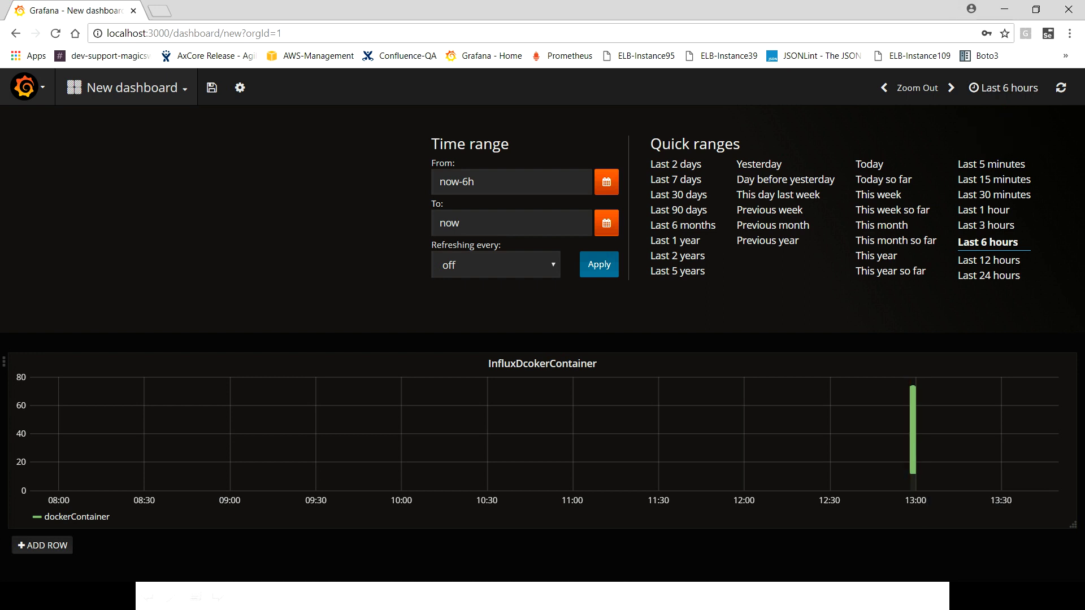
click(606, 182)
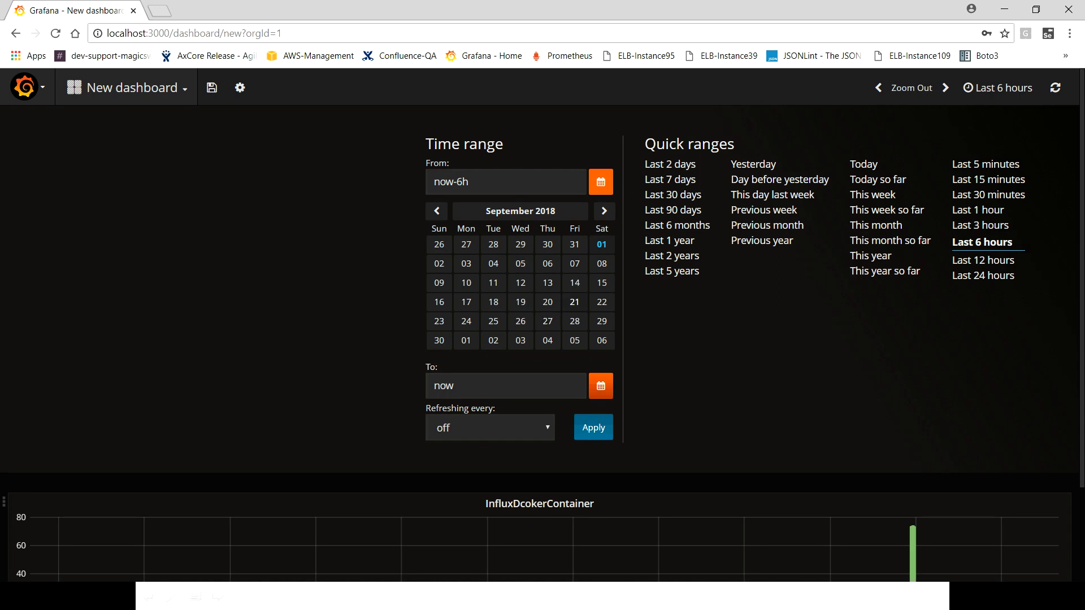
click(602, 245)
click(531, 182)
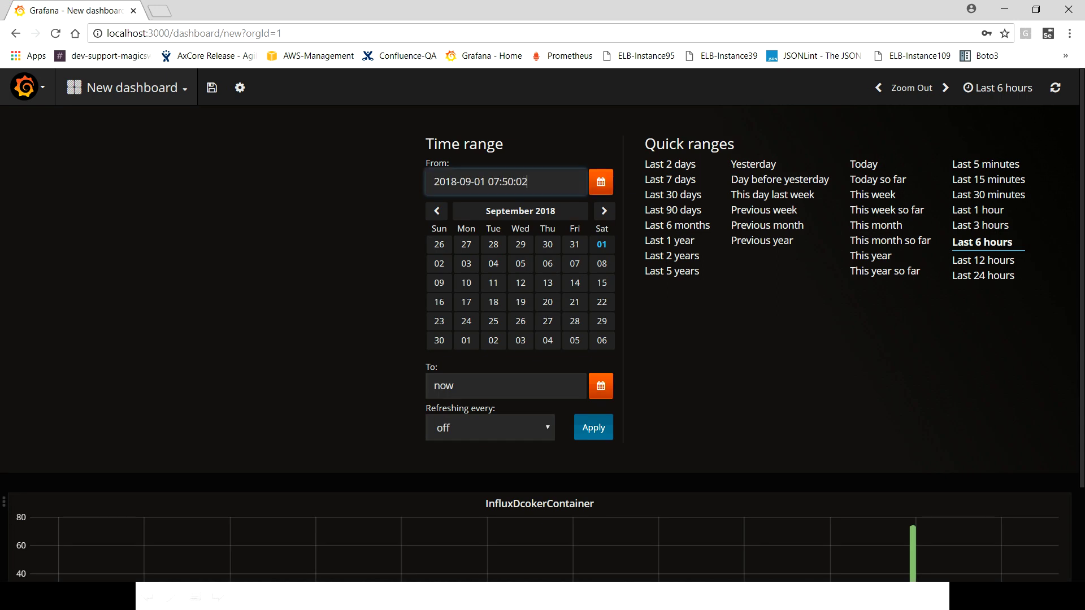
key(BackSpace)
key(BackSpace)
key(BackSpace)
key(BackSpace)
key(BackSpace)
key(BackSpace)
key(BackSpace)
key(BackSpace)
text(12:58:00)
click(601, 385)
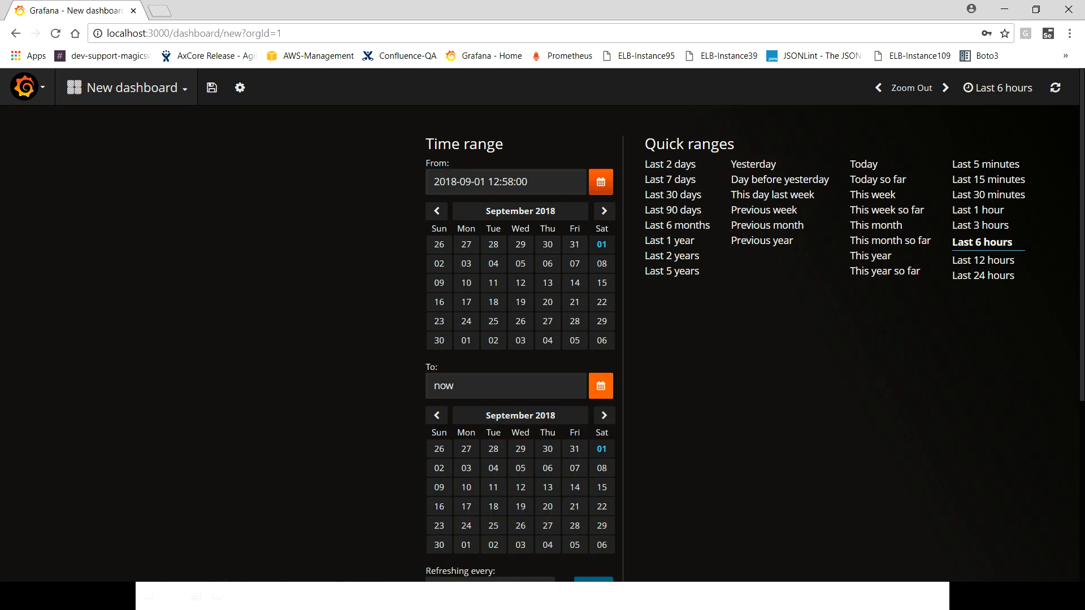
click(601, 449)
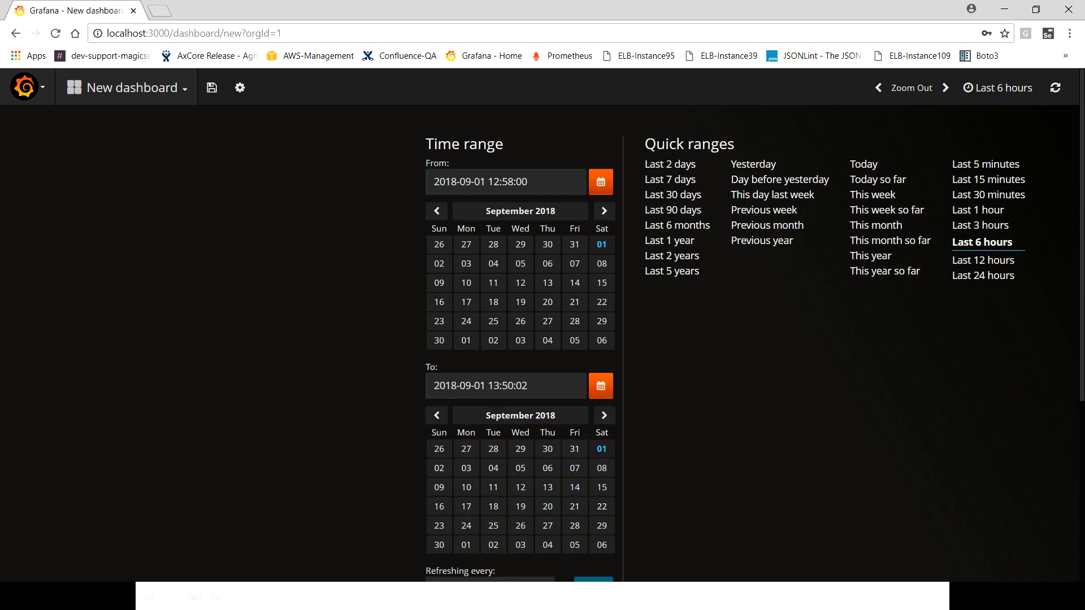
click(529, 385)
key(BackSpace)
key(BackSpace)
key(BackSpace)
key(BackSpace)
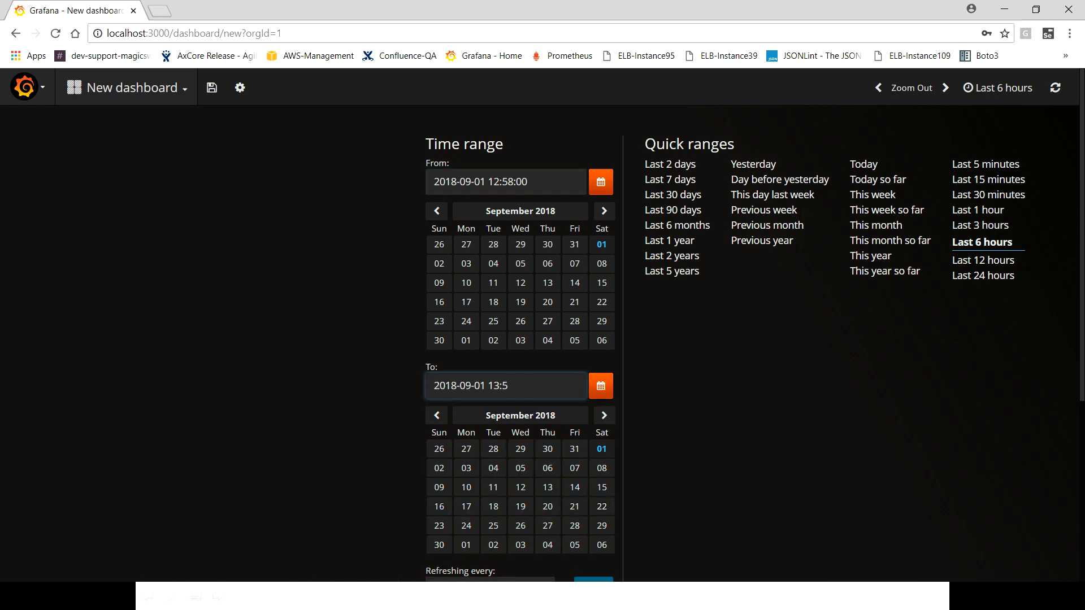
key(BackSpace)
text(00:000)
key(BackSpace)
scroll(593, 339, down, 5)
click(592, 315)
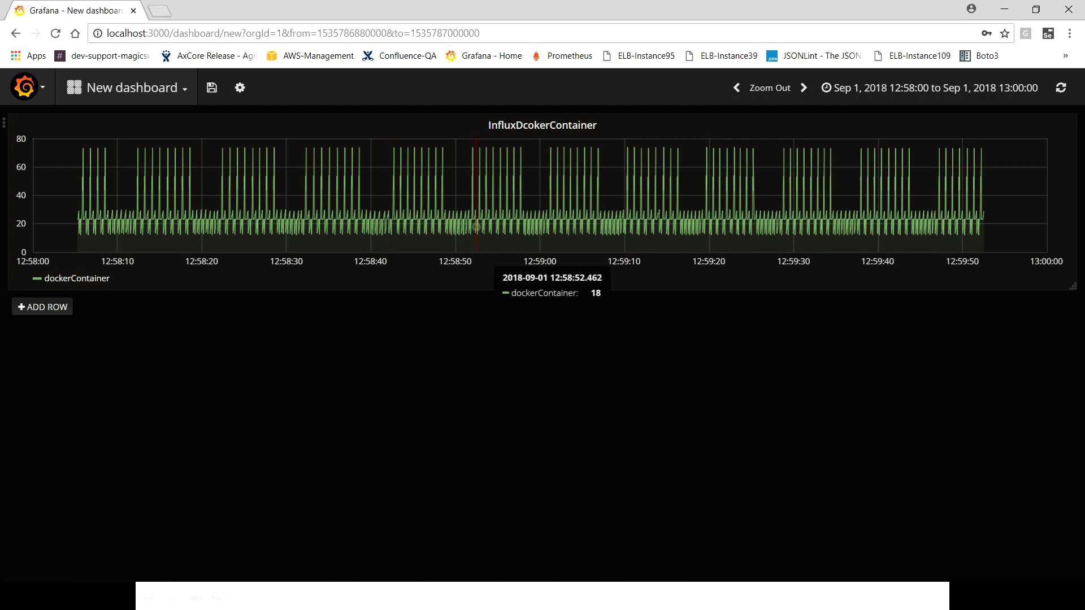
Copy the selected dockerContainer INSERT statements from the Queries workbook in Excel, and switch to the empty prompt in the InfluxDB shell
key(alt+Tab)
key(alt+Tab)
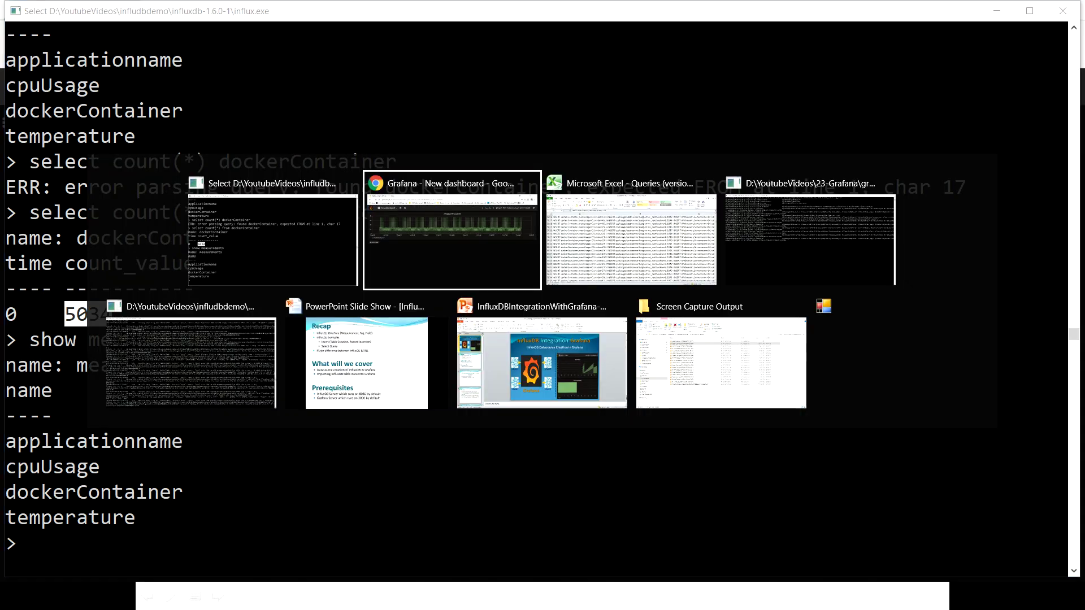
key(alt+Tab)
right_click(247, 167)
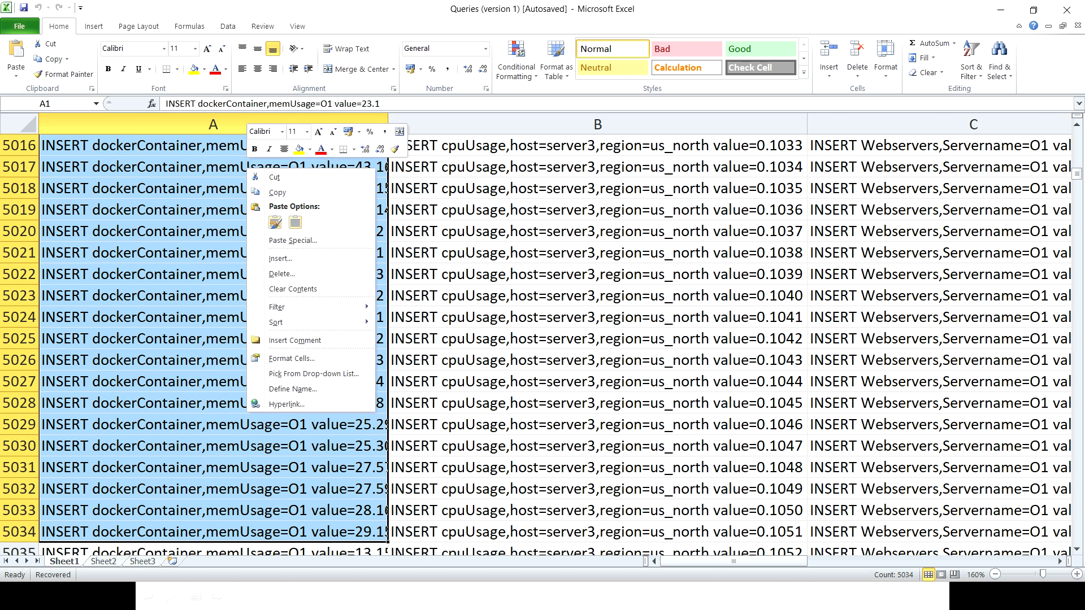
click(278, 192)
key(ctrl+Home)
key(alt+Tab)
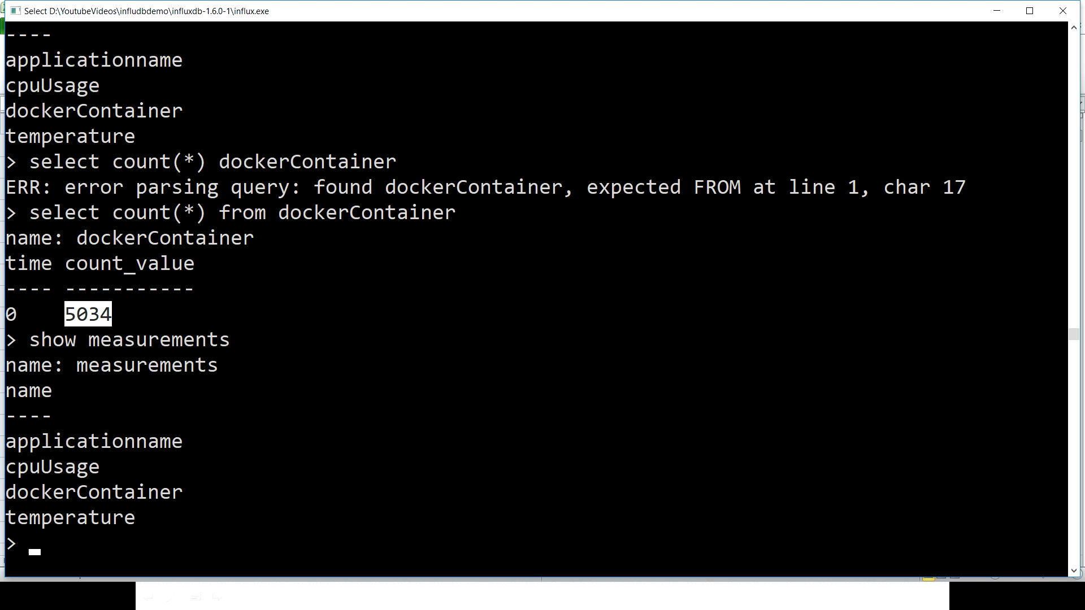
key(Escape)
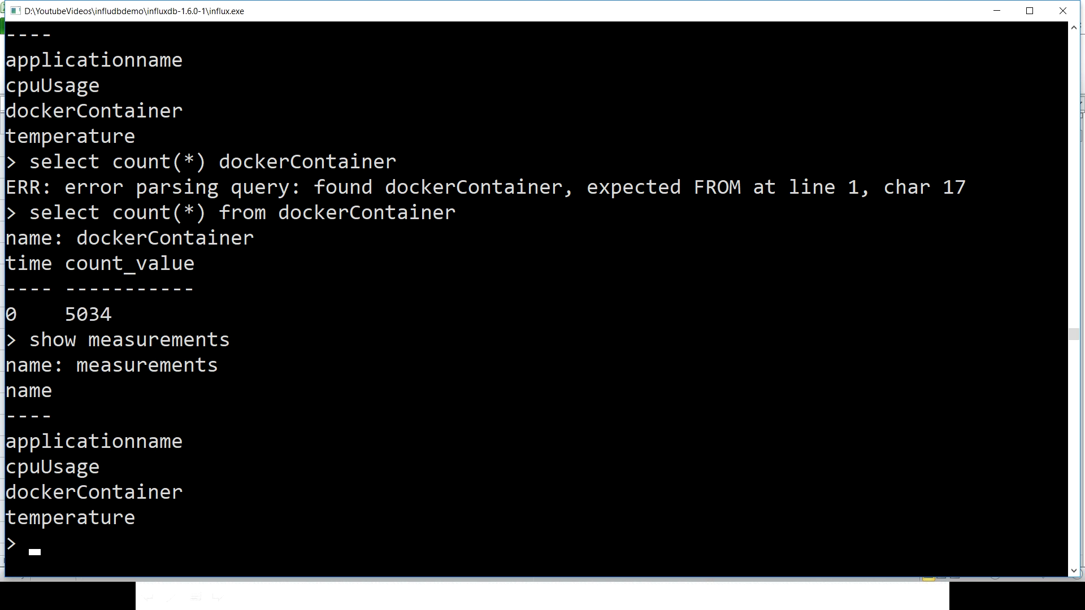
key(shift+Right)
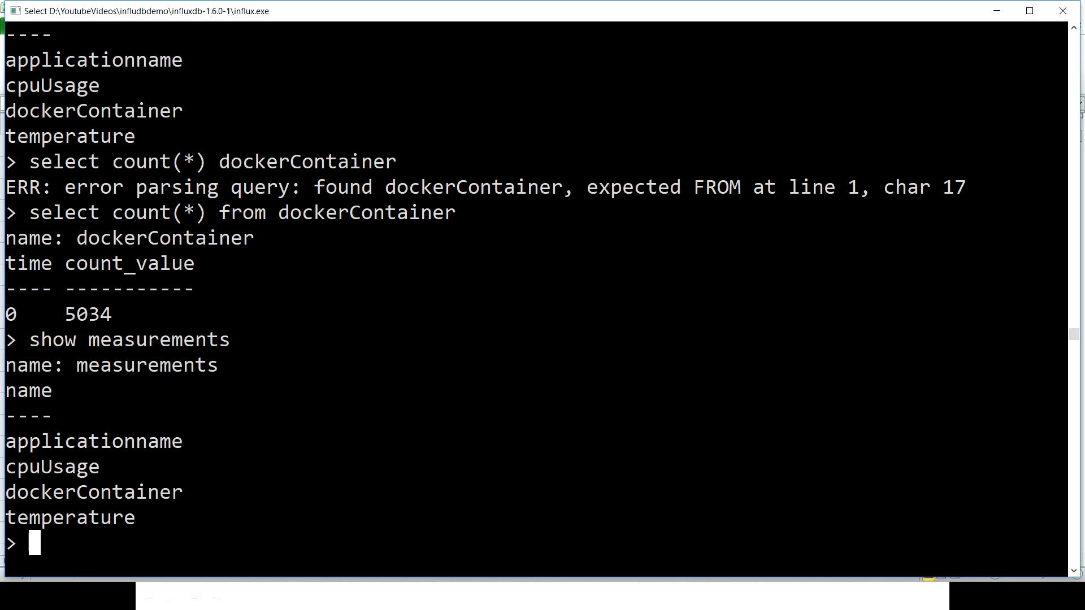
scroll(537, 299, down, 8)
scroll(537, 299, up, 5)
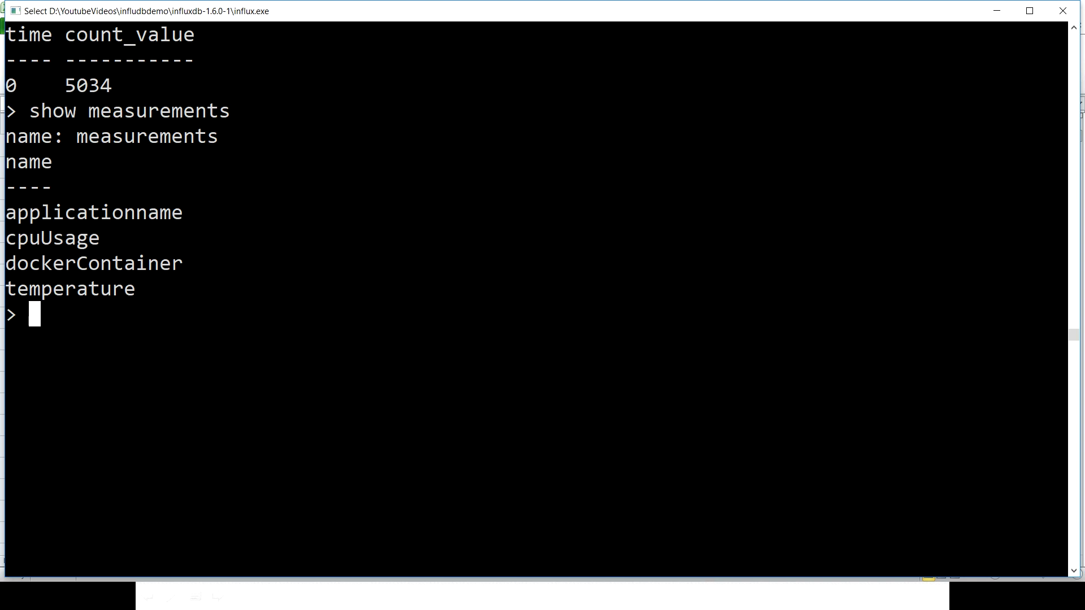
click(46, 314)
Recopy the dockerContainer INSERT statements from Excel, try to paste them into the InfluxDB shell, and return to Grafana
key(alt+Tab)
right_click(224, 230)
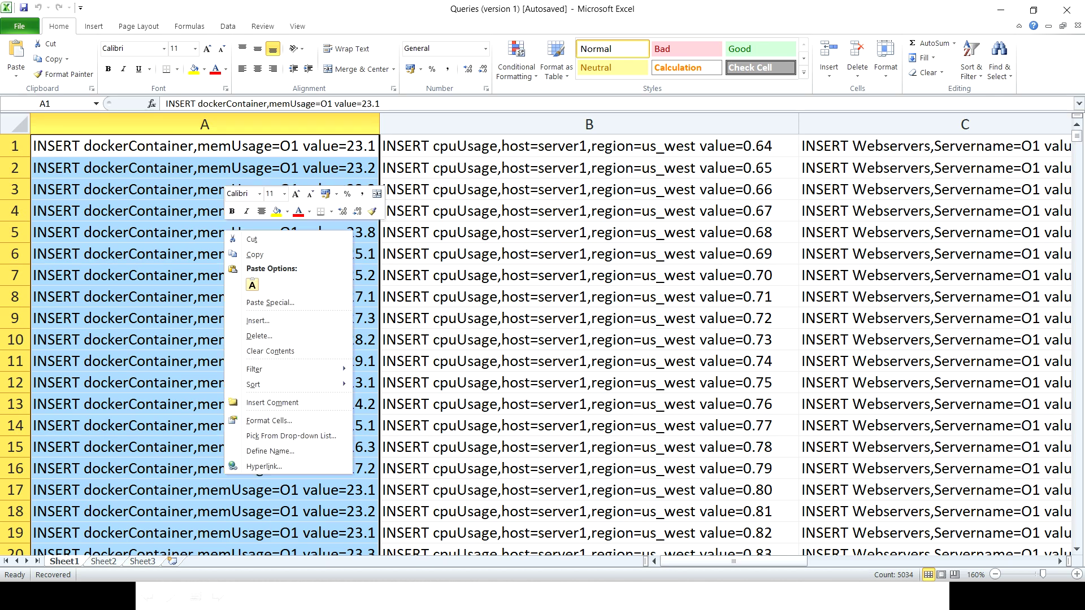
click(255, 254)
key(alt+Tab)
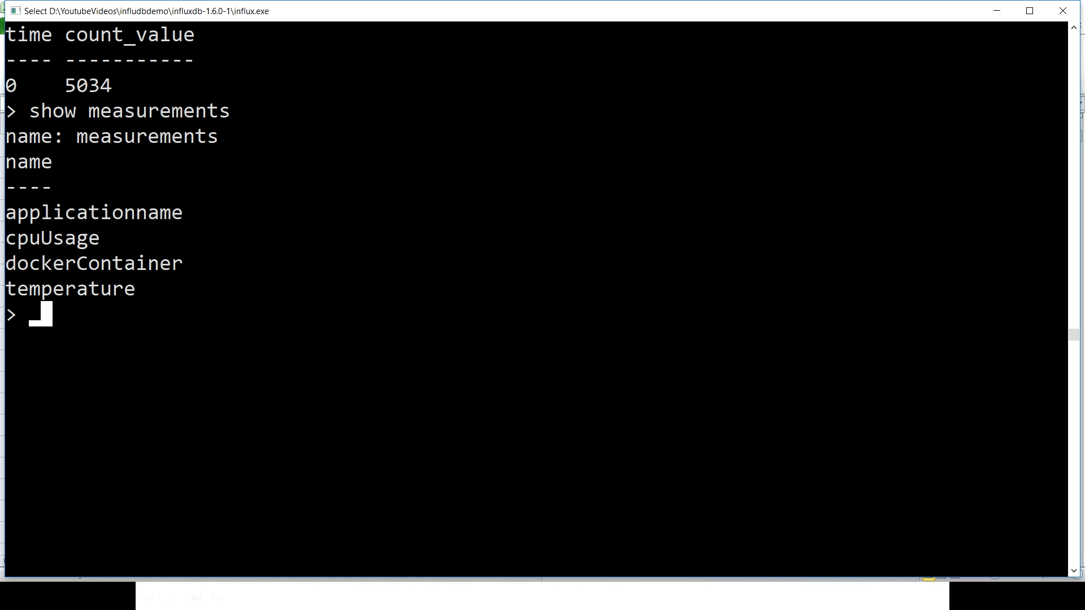
click(35, 314)
right_click(35, 314)
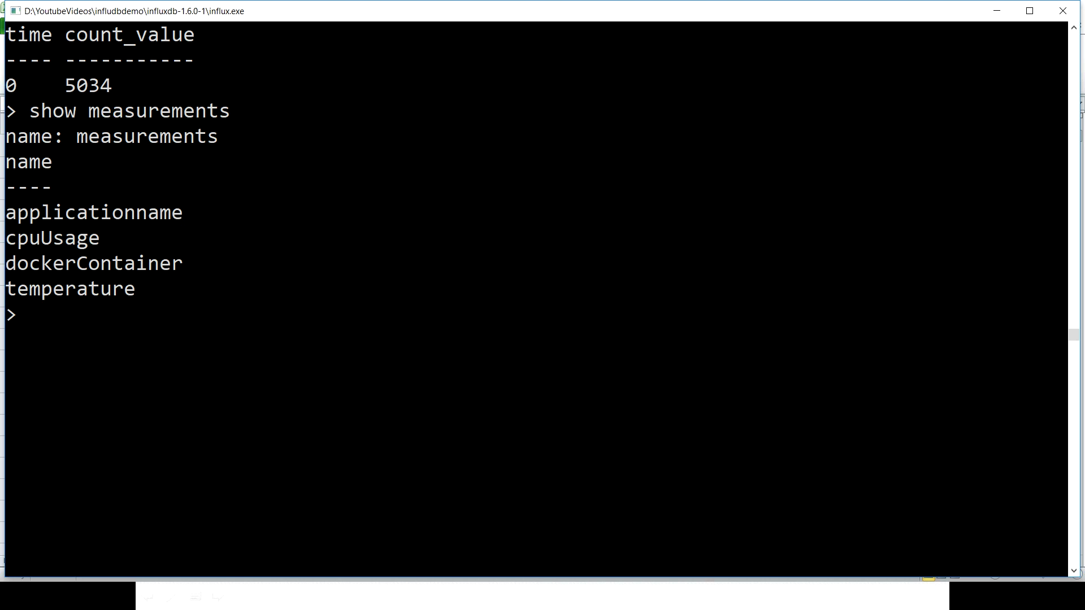
key(alt+Tab)
key(alt+Tab)
key(alt+Tab)
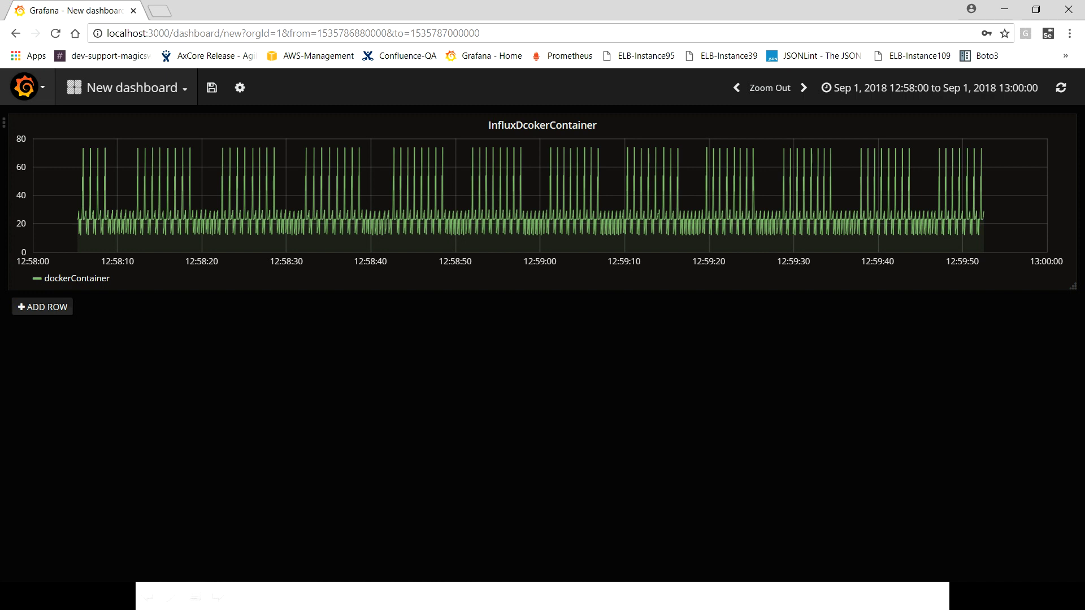
click(27, 88)
mouse_move(84, 173)
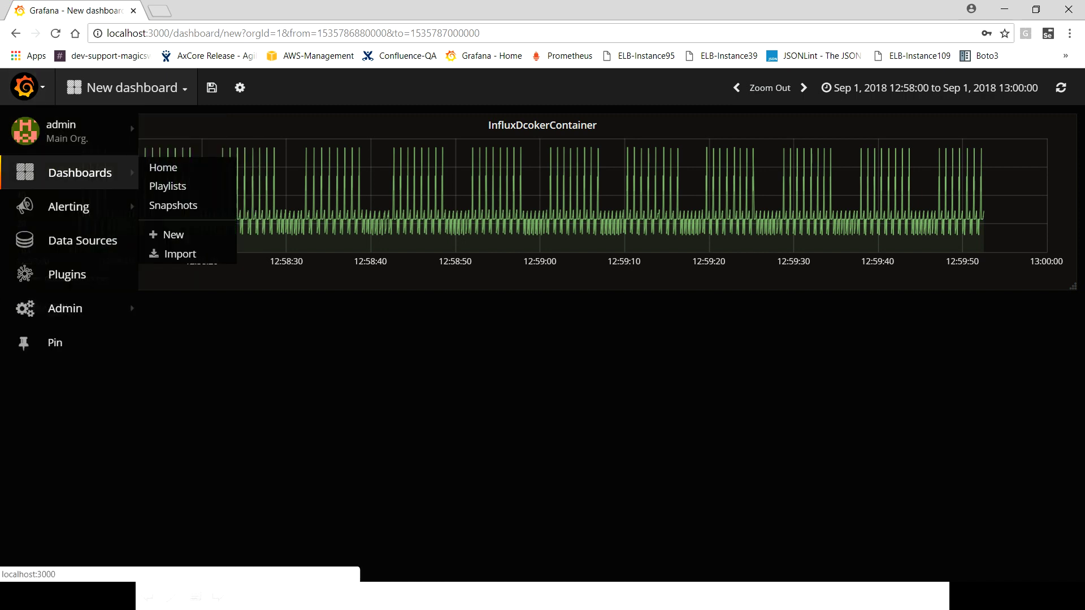
click(172, 235)
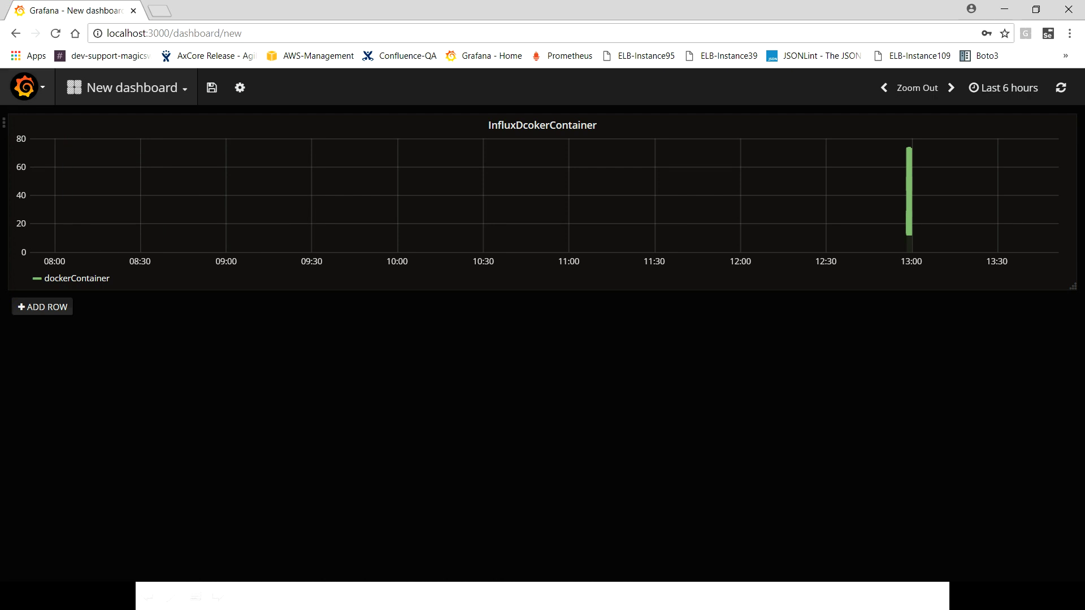
click(25, 87)
mouse_move(79, 172)
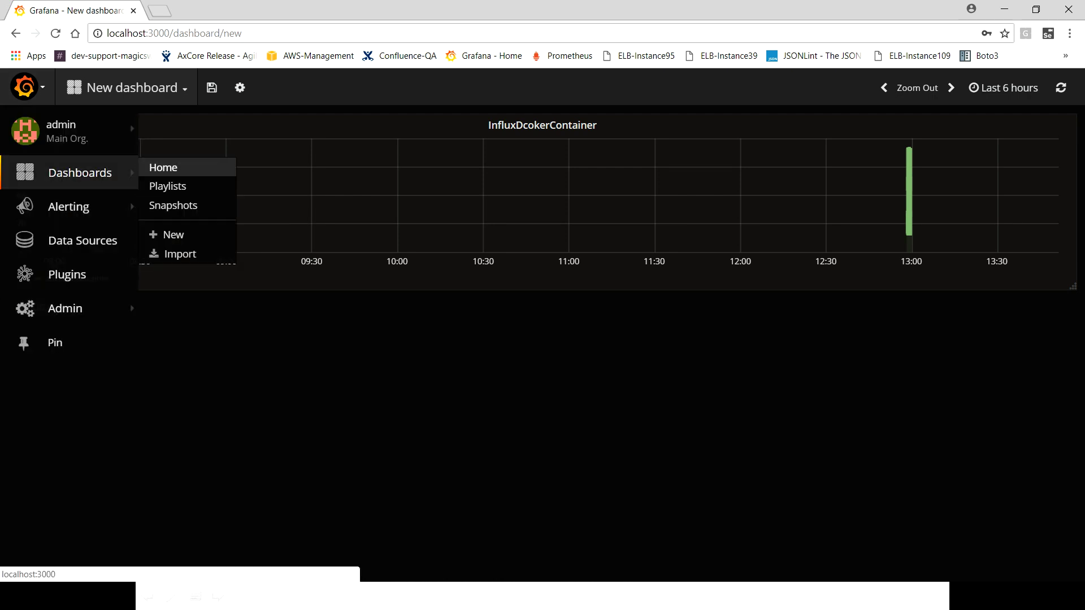
click(163, 167)
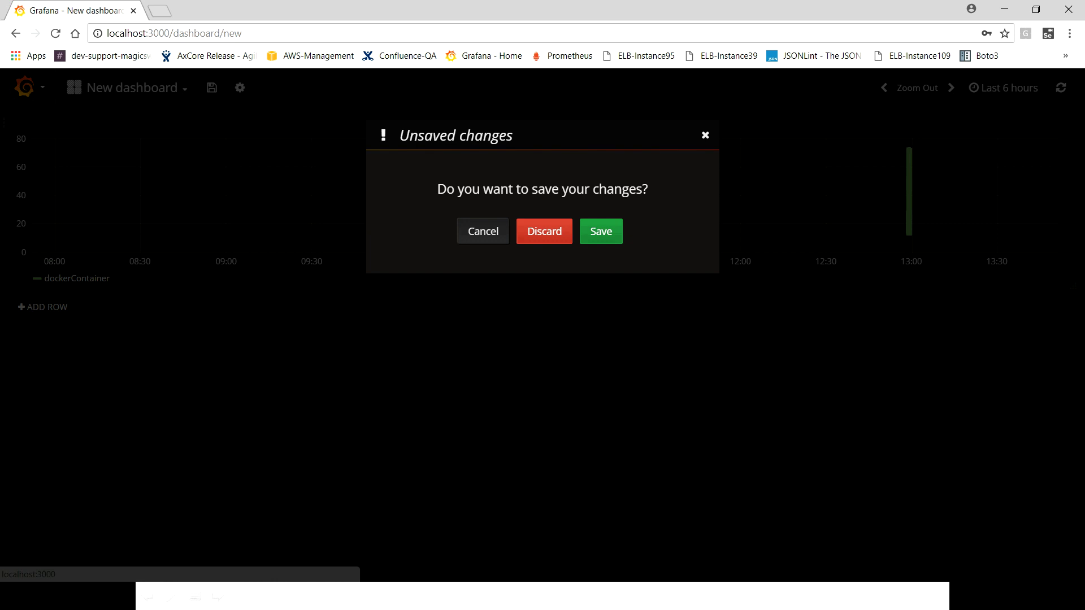
click(483, 231)
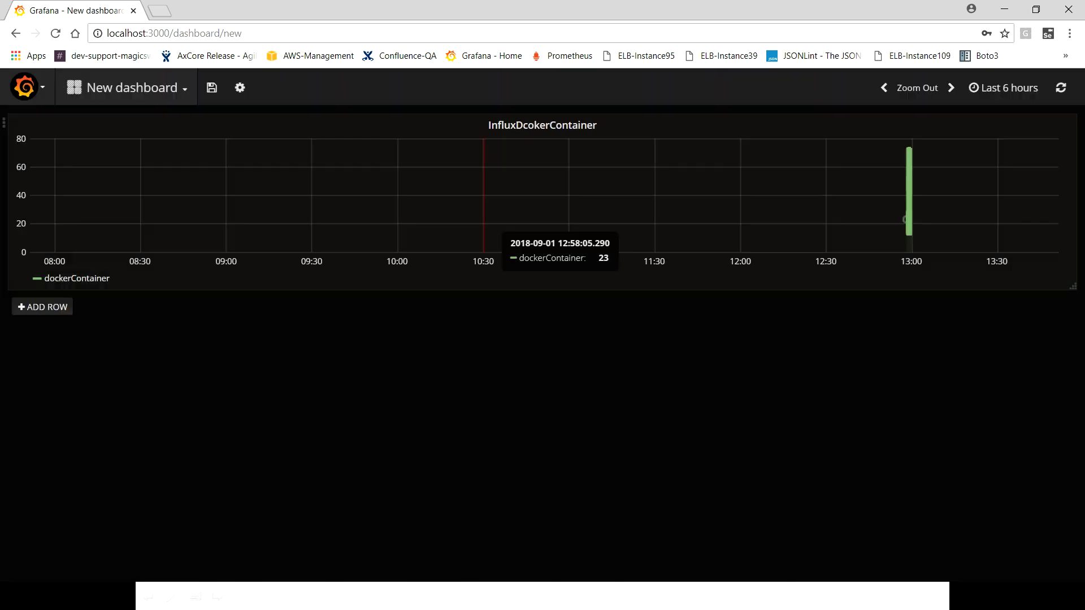
Add a new row with a Graph panel below the InfluxDcokerContainer graph and open the new panel for editing
click(42, 307)
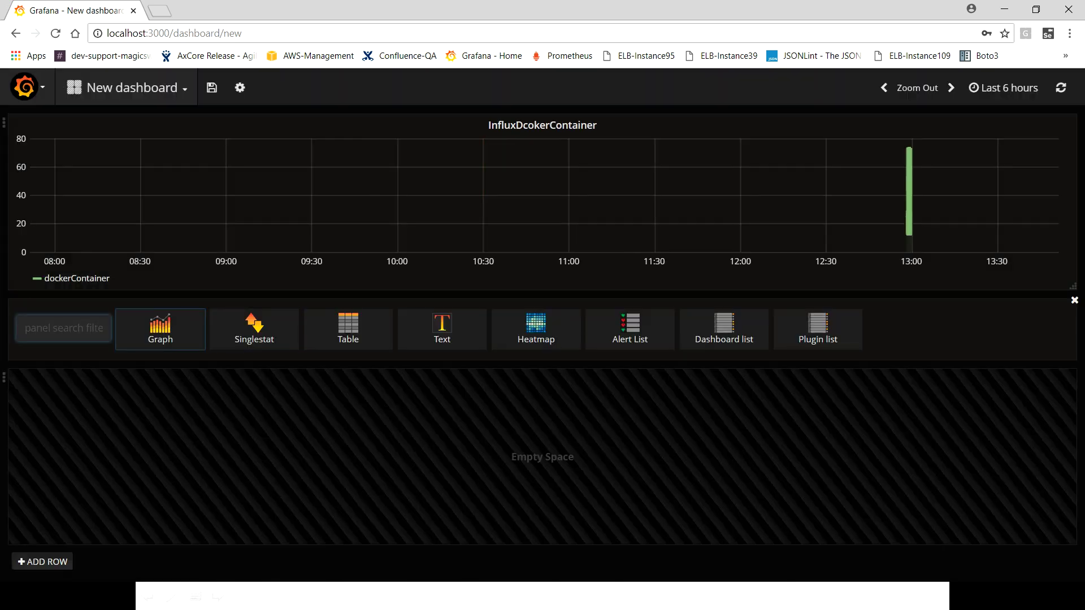
click(160, 327)
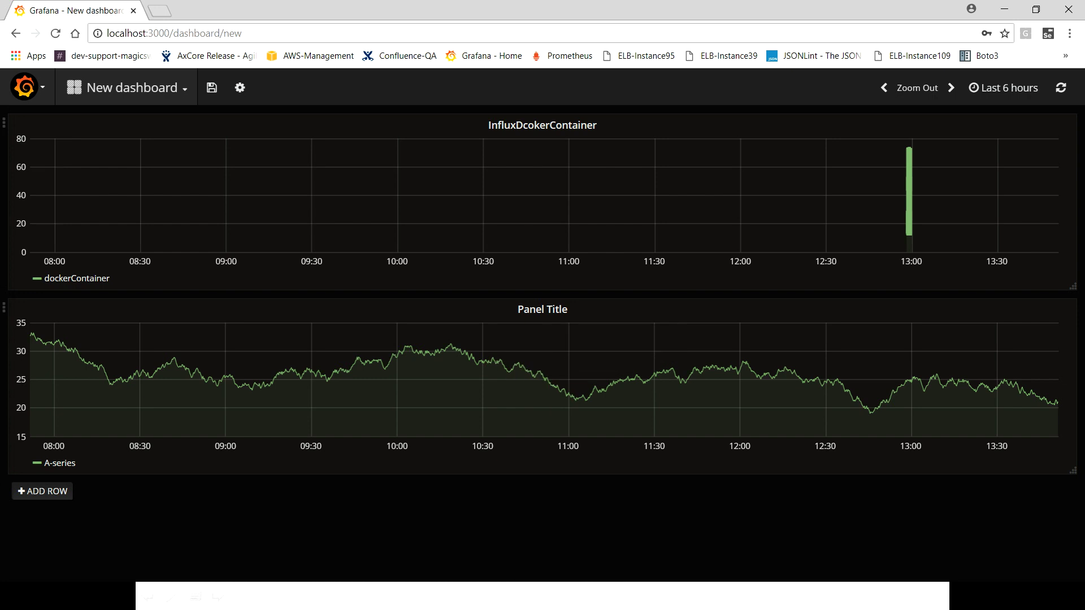
click(542, 309)
click(525, 288)
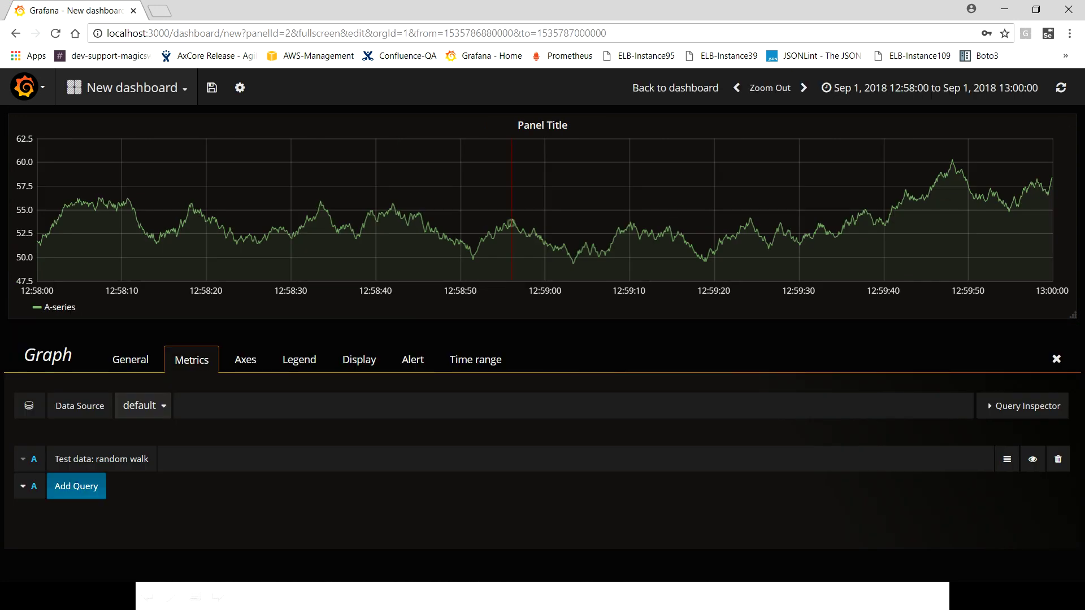
Set the new graph panel's title to cpuusage
click(131, 360)
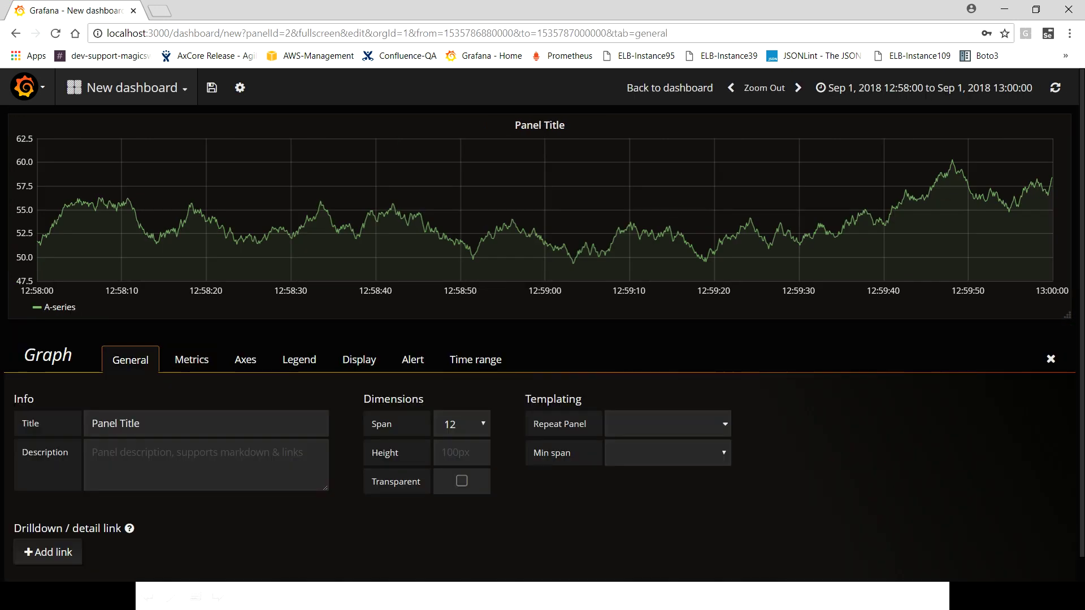
drag(148, 424, 89, 423)
text(Memusag)
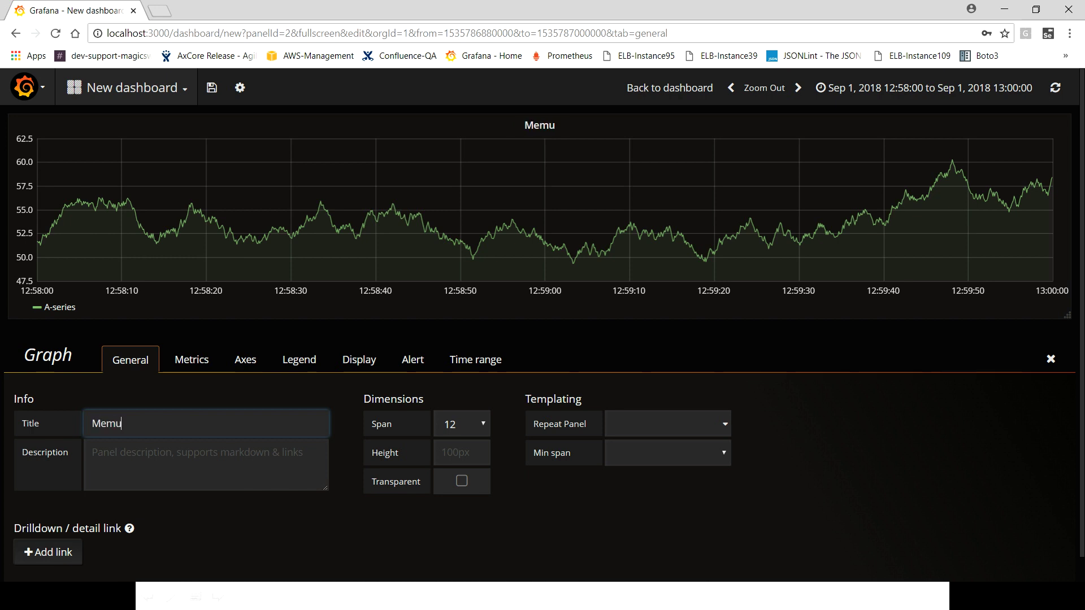
key(BackSpace)
key(BackSpace)
key(BackSpace)
key(BackSpace)
key(BackSpace)
key(BackSpace)
key(BackSpace)
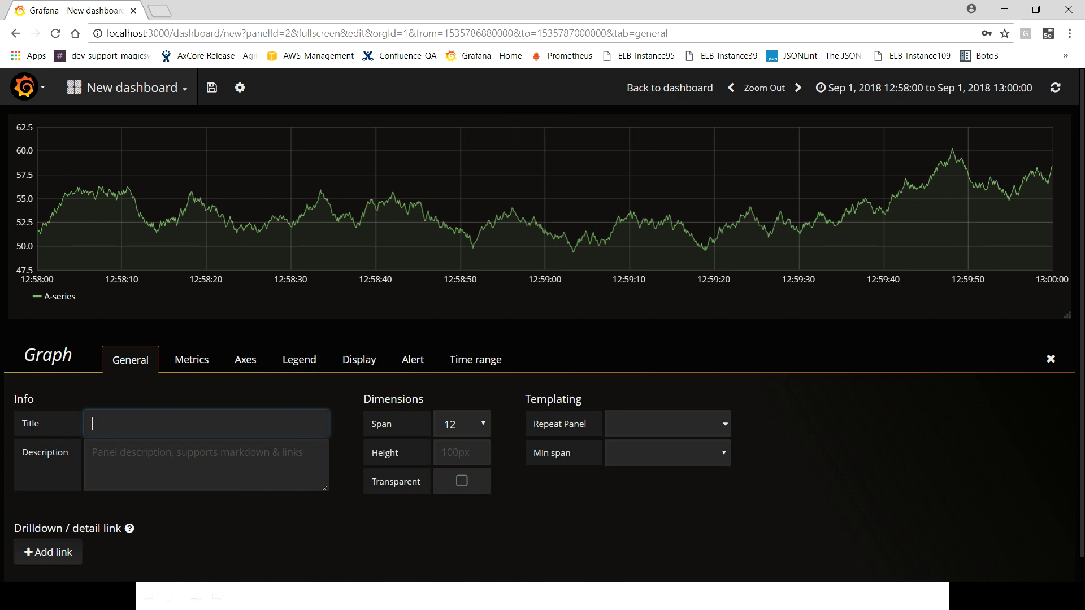
text(cpuusage)
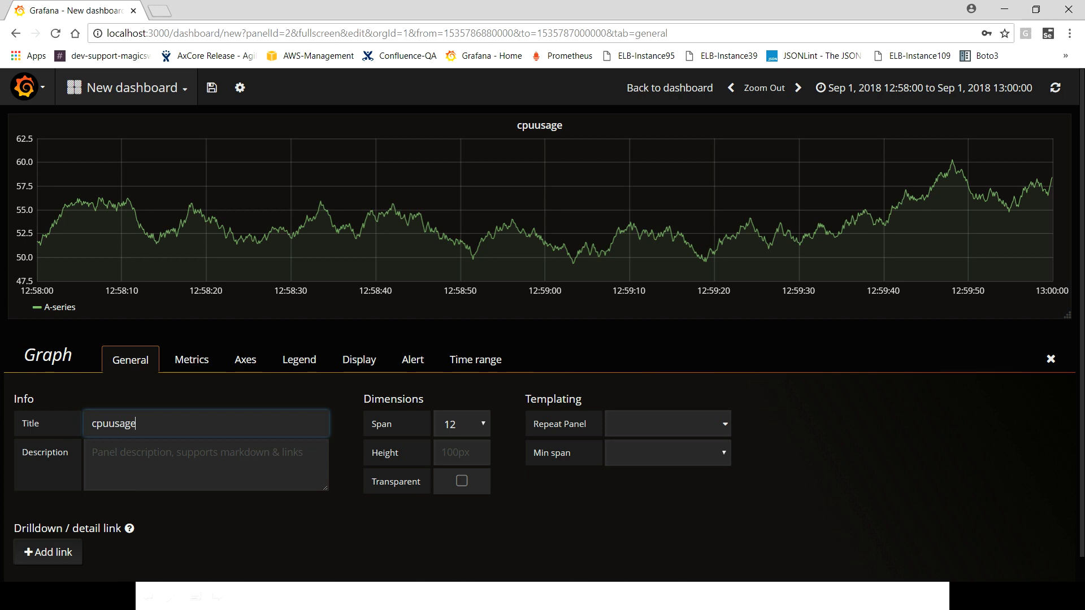
Set the cpuusage graph's data source to influxdnIntegrationGrafana
click(191, 360)
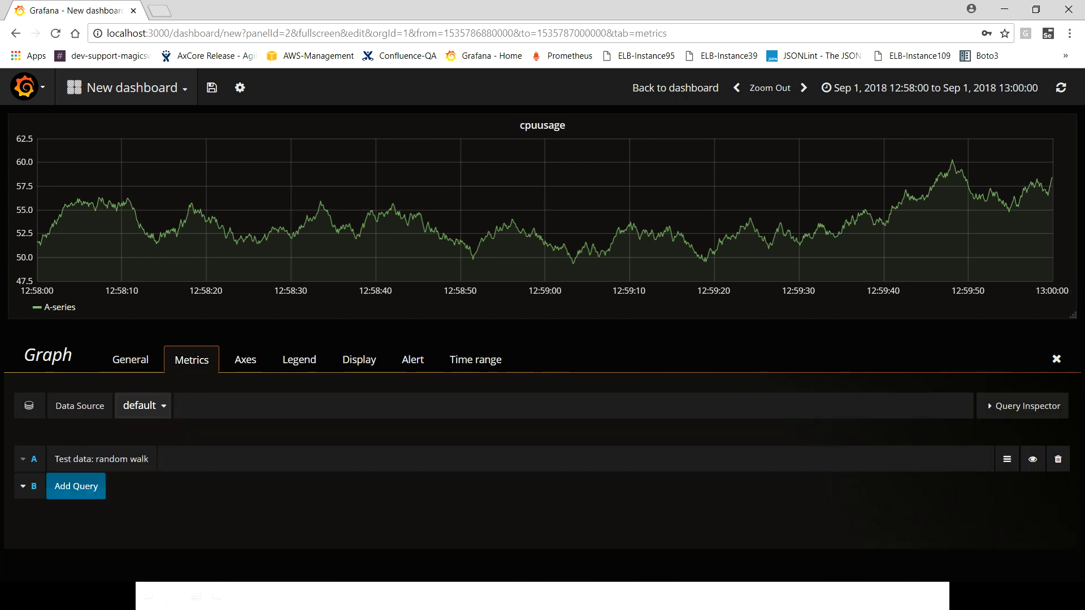
click(141, 405)
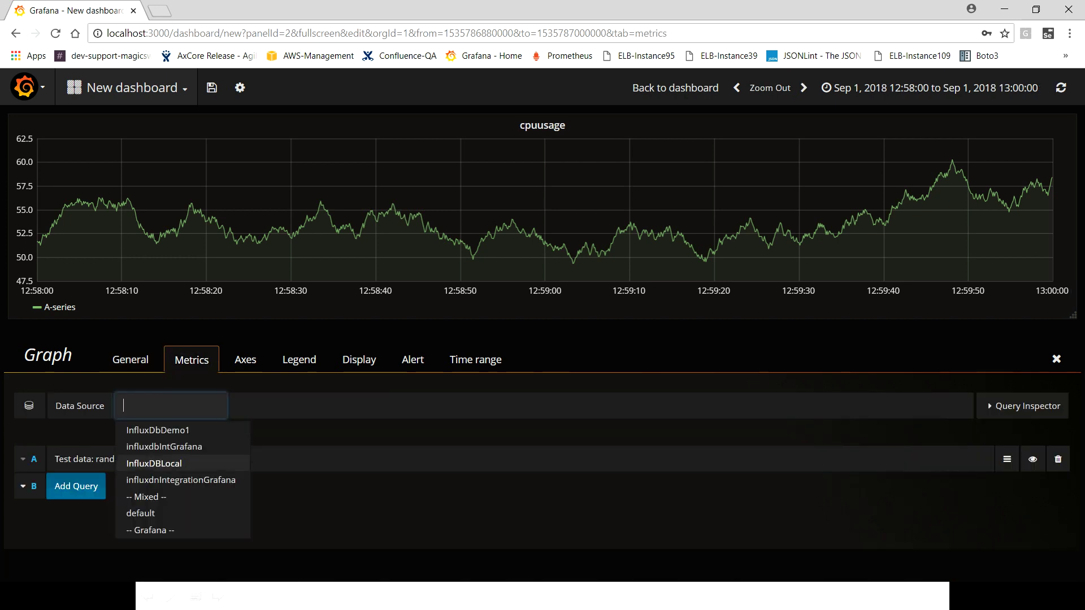
click(181, 480)
scroll(181, 480, down, 2)
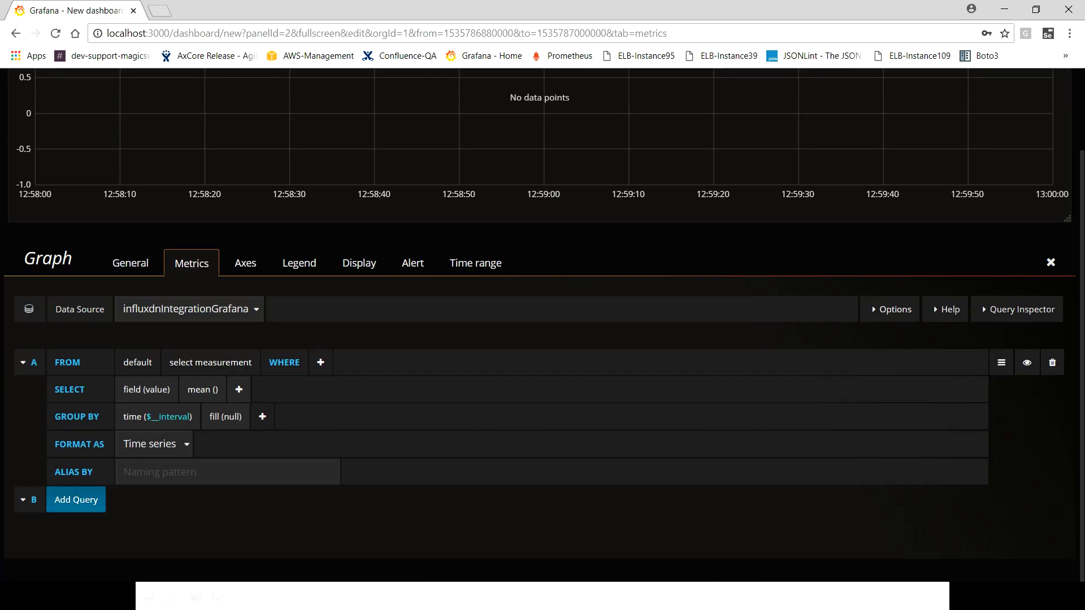
Configure query A to read the value field from the cpuUsage measurement, without the mean aggregation or any time grouping
click(202, 390)
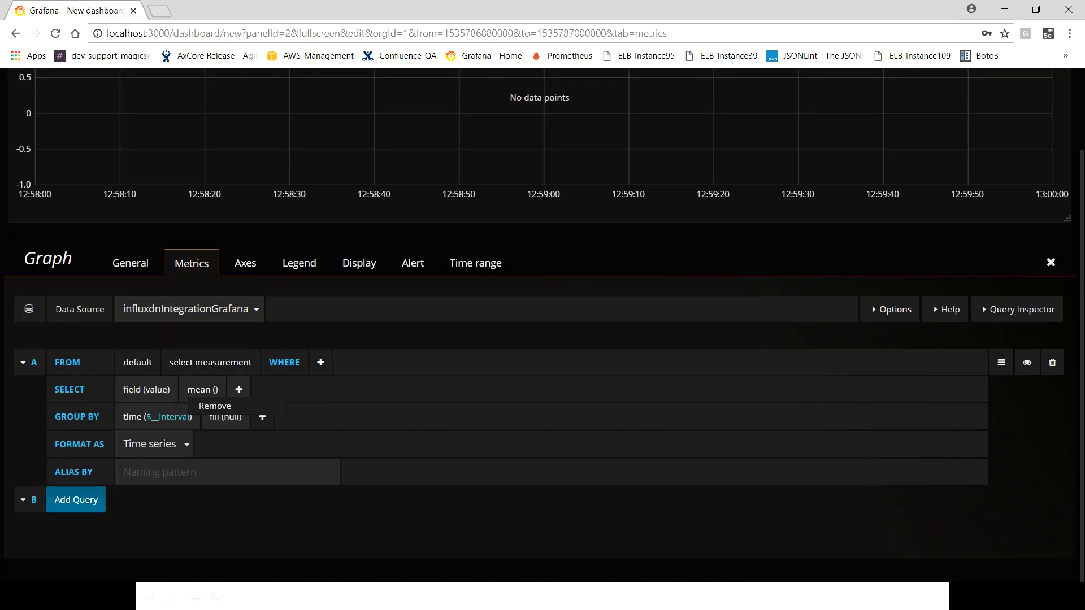
click(215, 405)
click(153, 416)
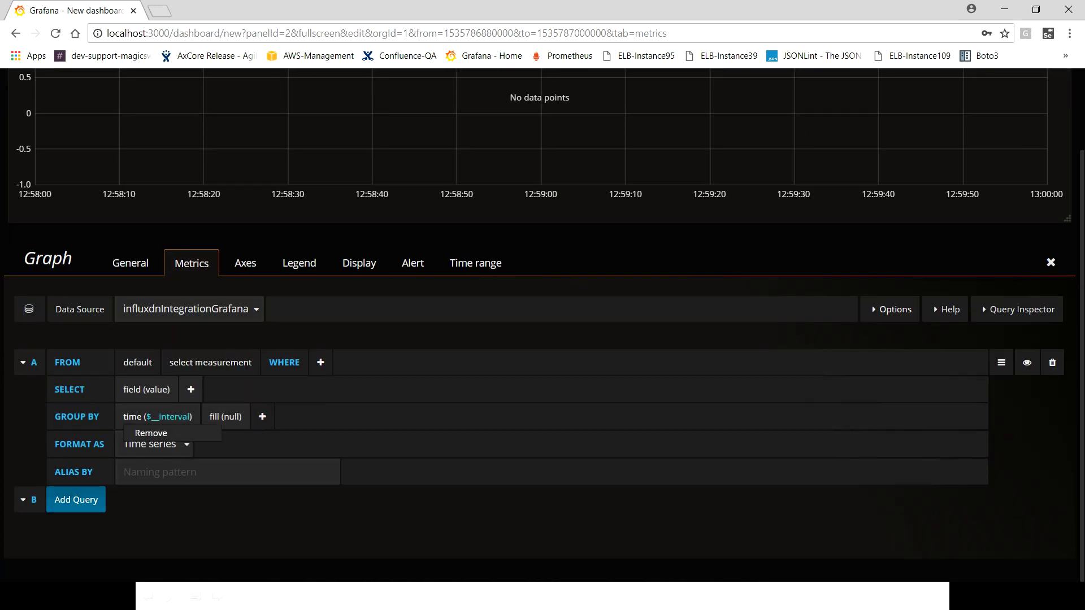
click(169, 430)
click(210, 362)
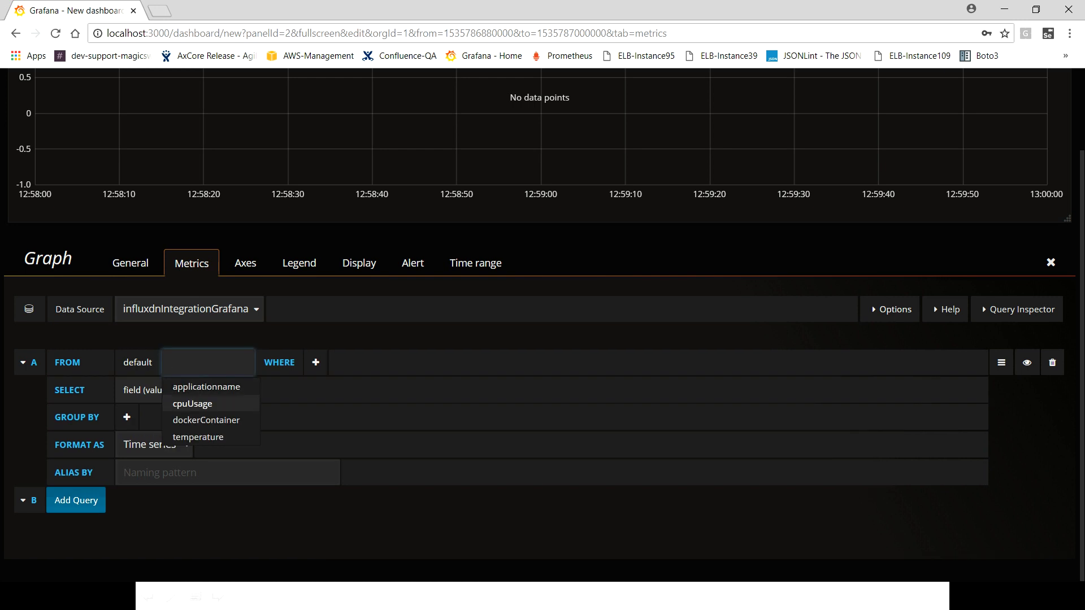
click(192, 402)
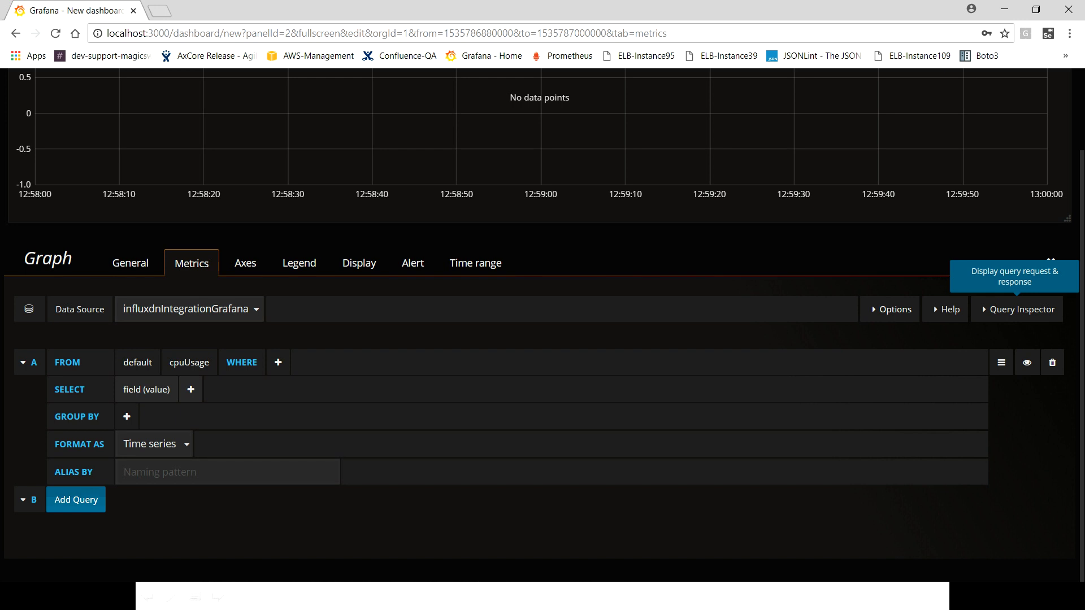
Inspect the cpuUsage query's request and expand the first result object in its response
click(1018, 309)
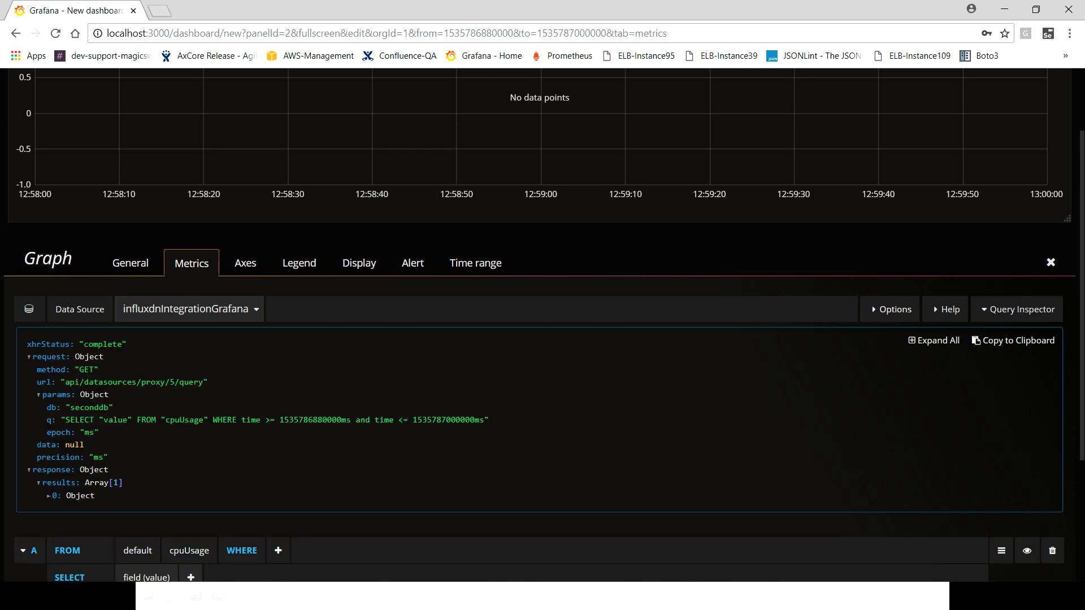
click(74, 496)
scroll(73, 496, down, 4)
scroll(74, 495, up, 5)
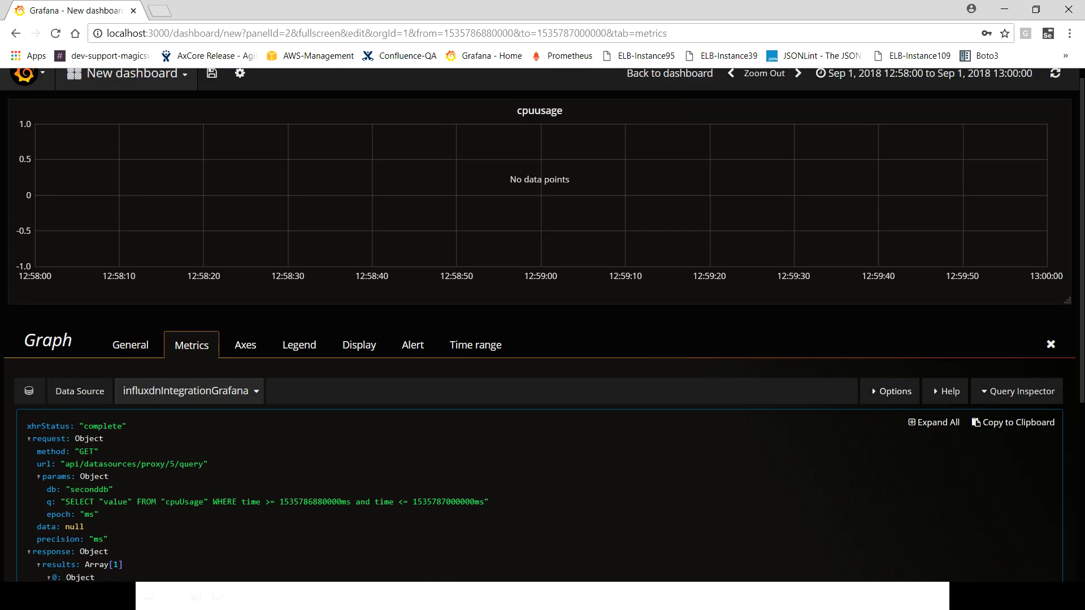
scroll(543, 339, down, 3)
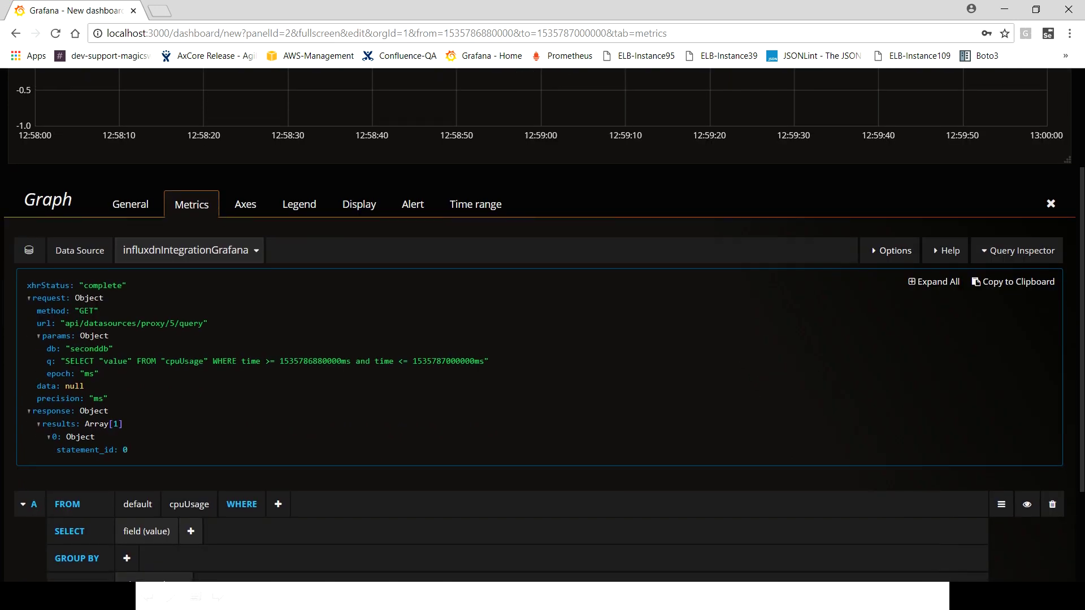
Set the dashboard time range to Last 7 days and close the query inspector
scroll(542, 339, up, 4)
click(924, 87)
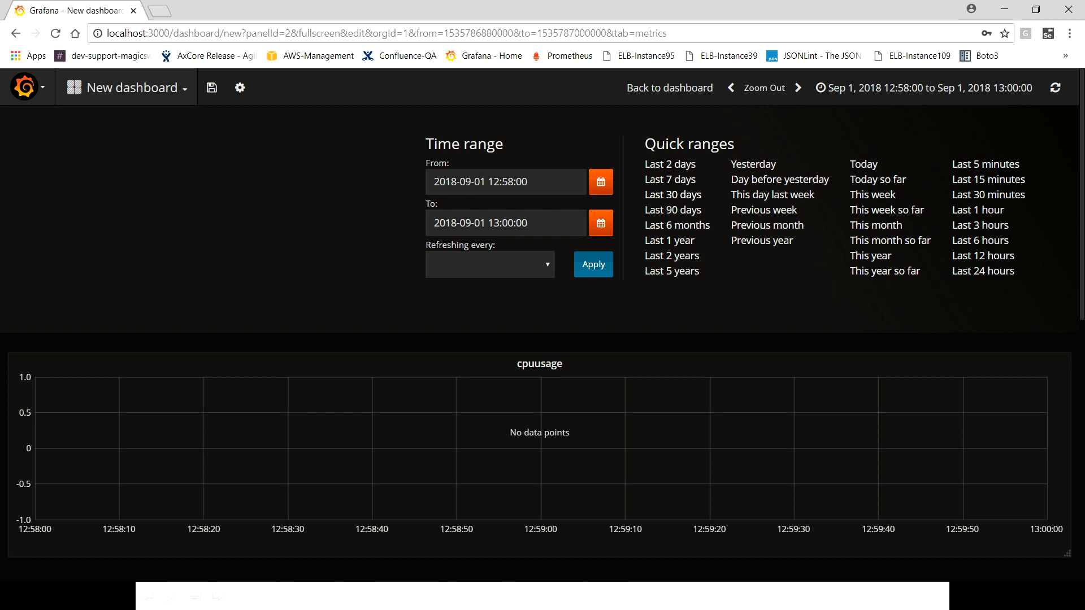
click(670, 179)
scroll(670, 179, down, 5)
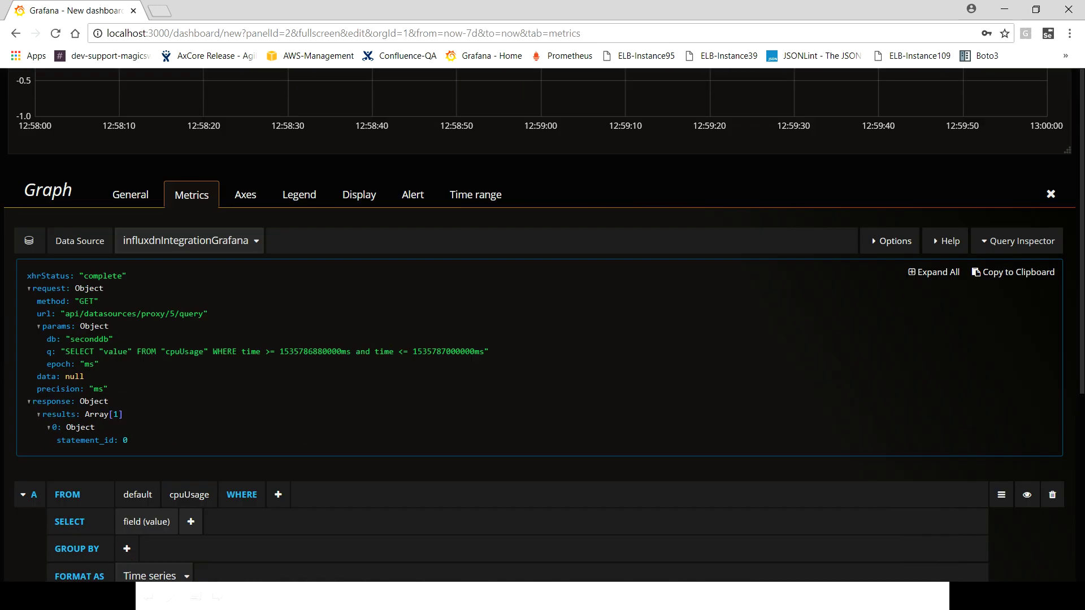
click(1017, 194)
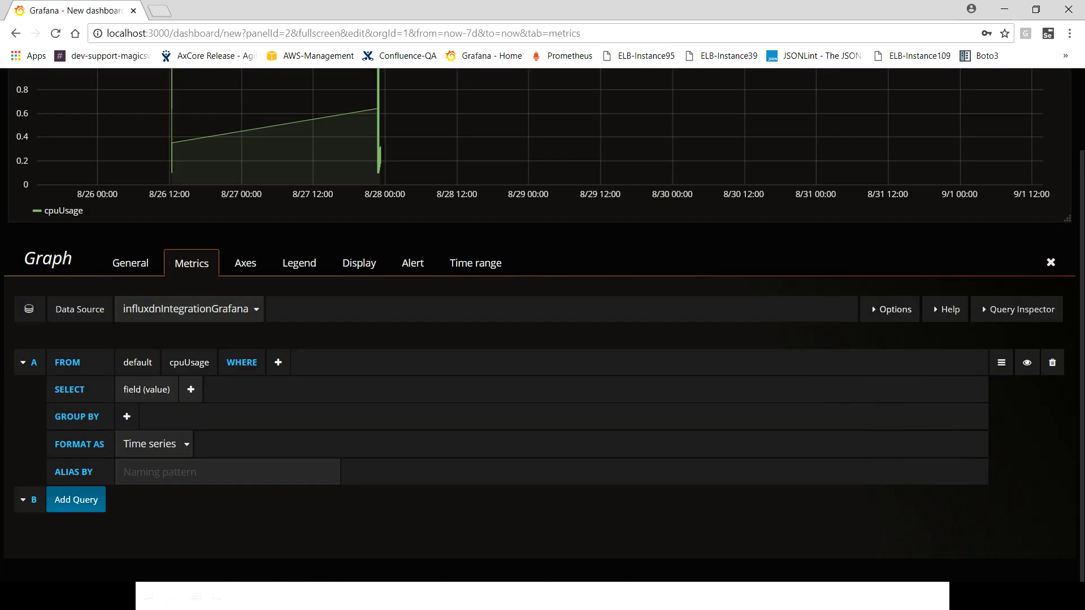
Reopen the time range settings to review the selected range against the cpuusage graph
scroll(378, 169, up, 2)
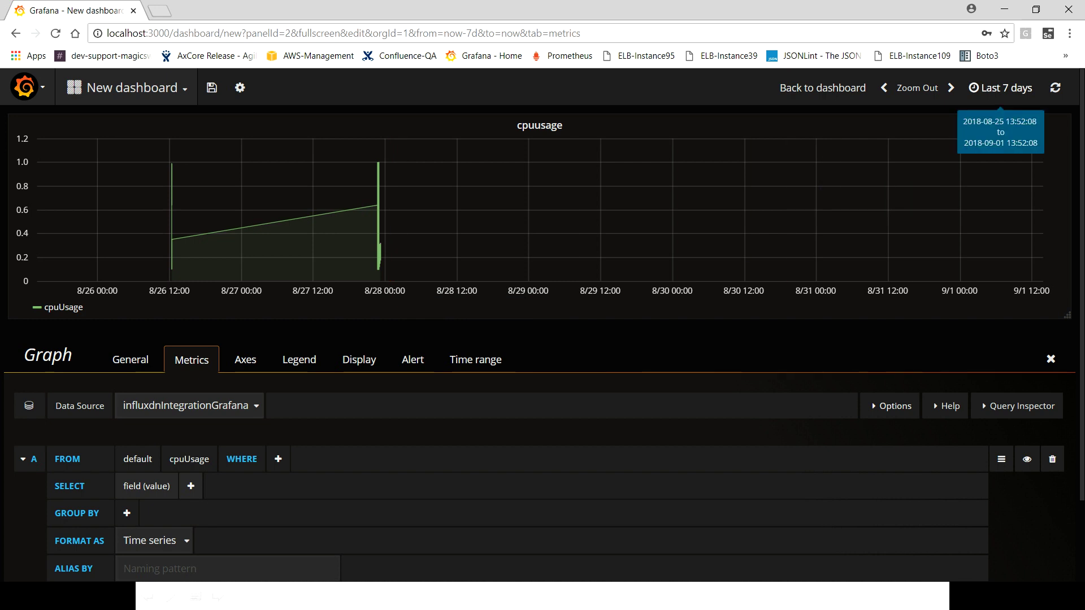
click(1000, 87)
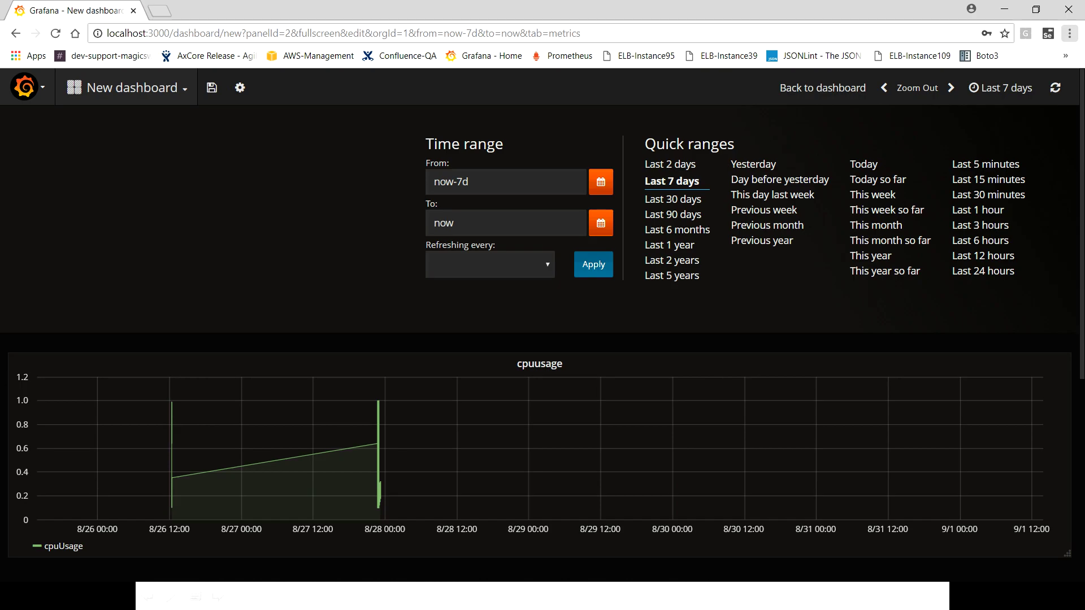
scroll(543, 325, down, 4)
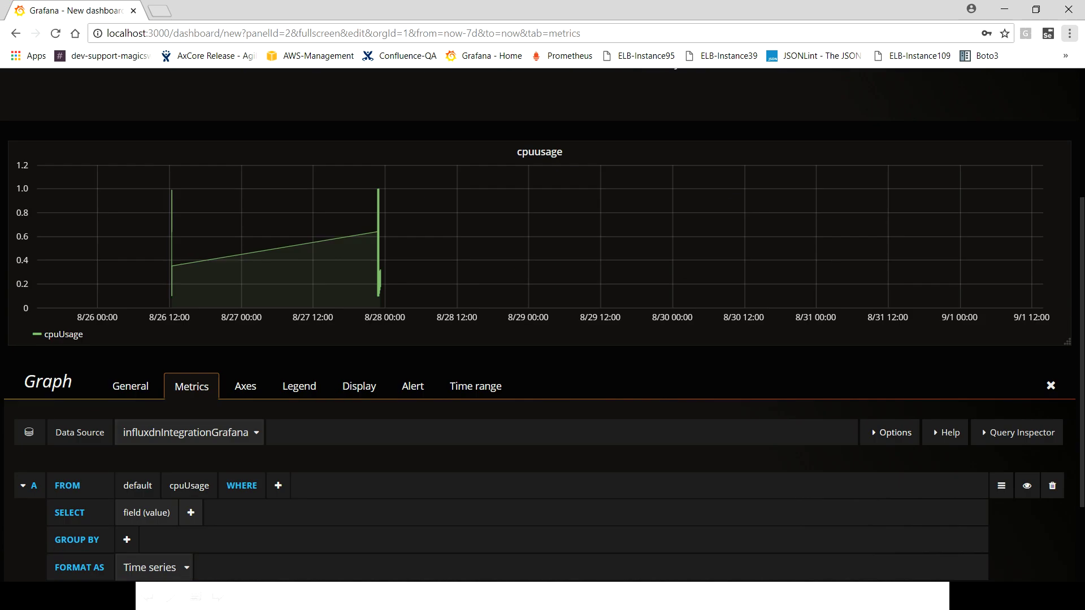
scroll(1016, 309, down, 2)
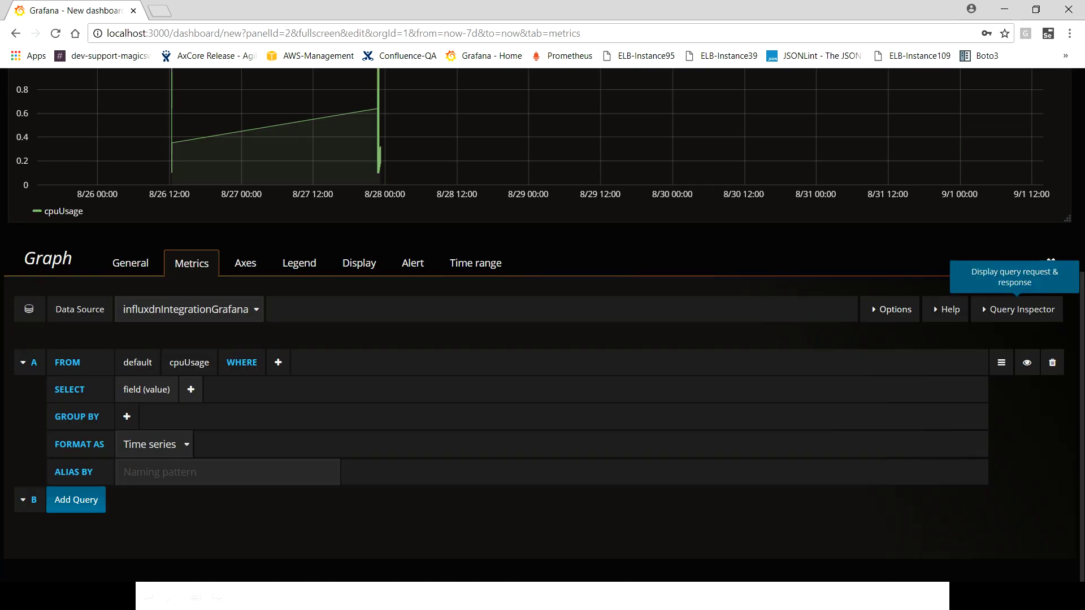
Inspect the refreshed cpuUsage query and expand its response down to the fields of the first series object
click(1017, 309)
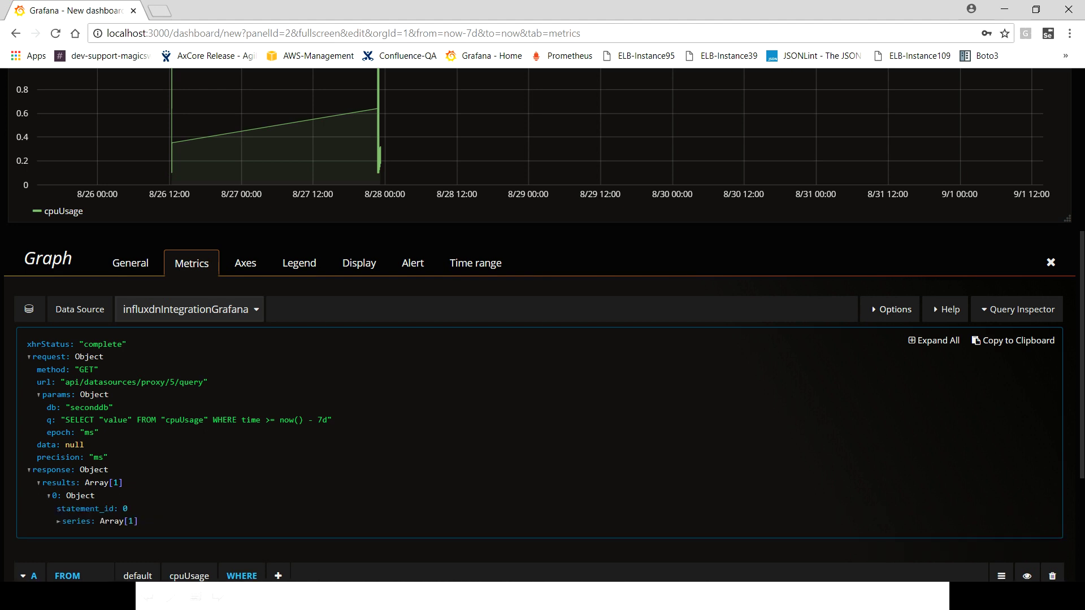
scroll(542, 325, down, 4)
click(59, 309)
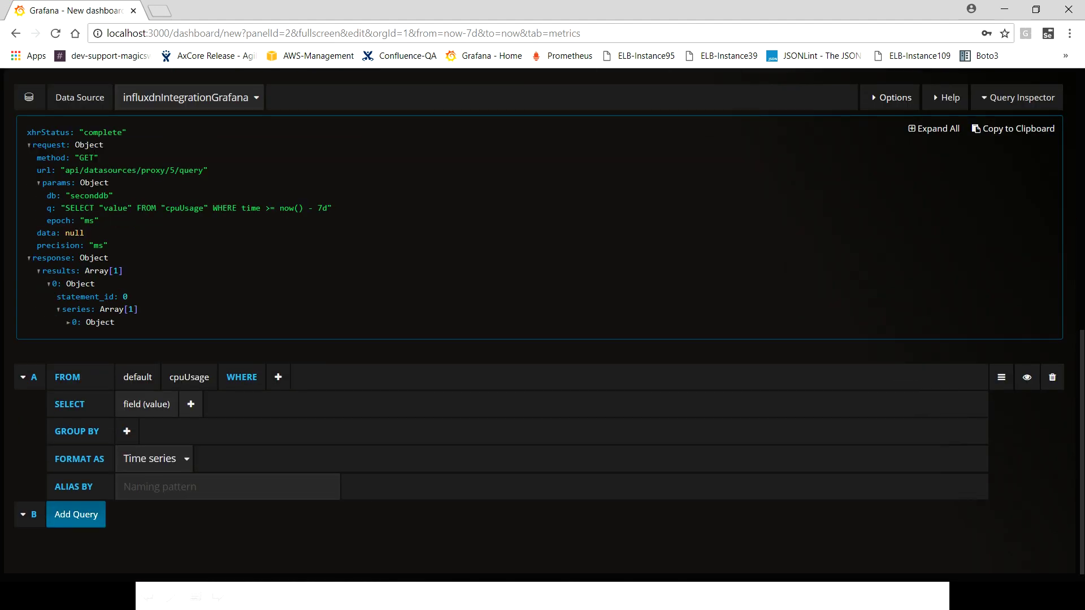
click(69, 323)
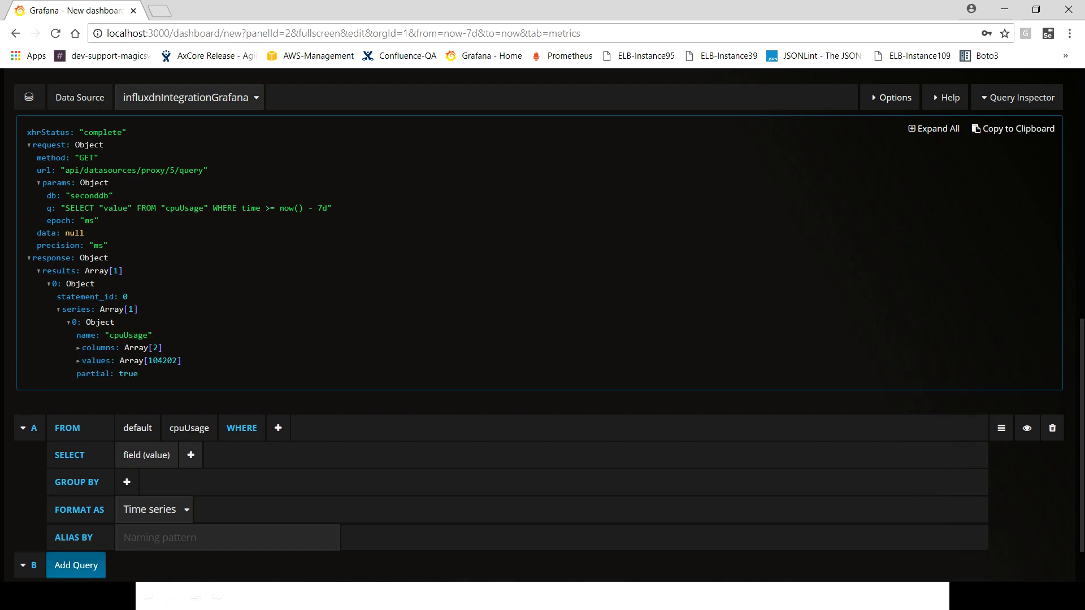
Switch to the InfluxDB shell and run select count(*) from cpuUsage to count the measurement's records
key(alt+Tab)
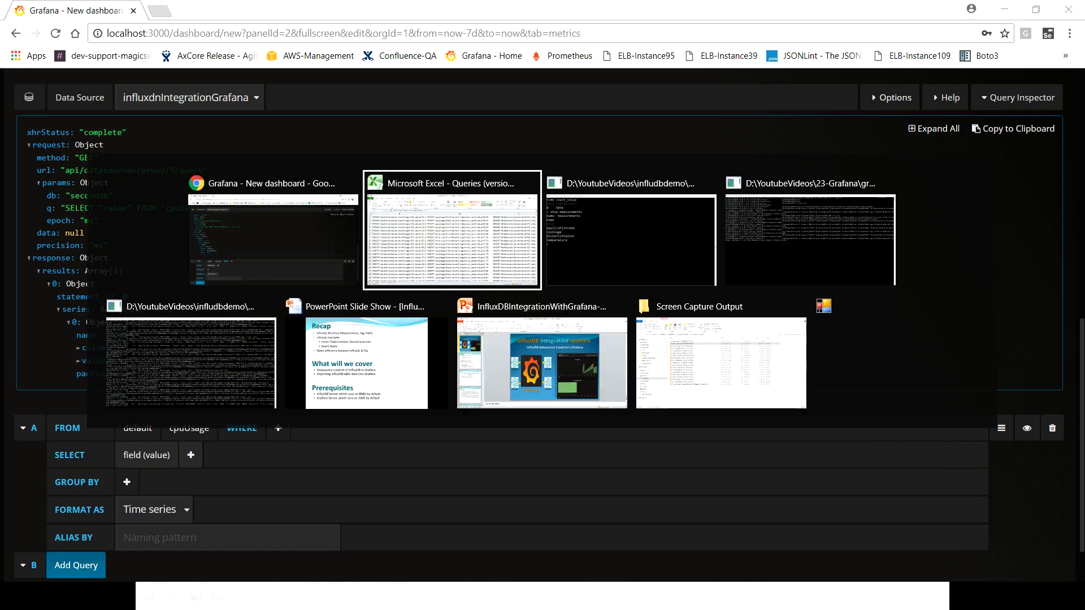
key(alt+Tab)
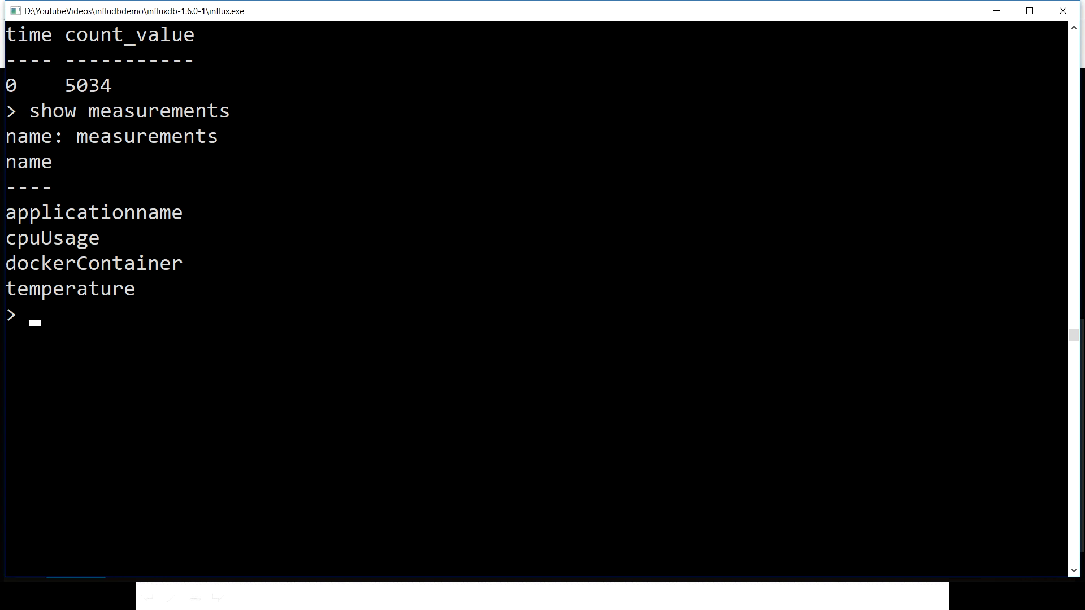
text(select )
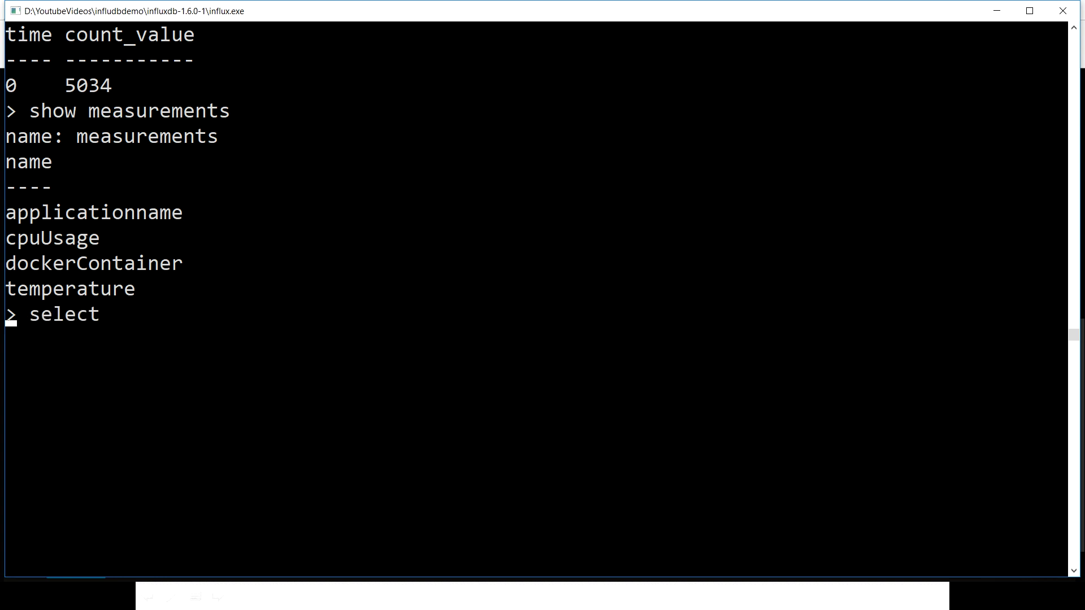
text(count(*) )
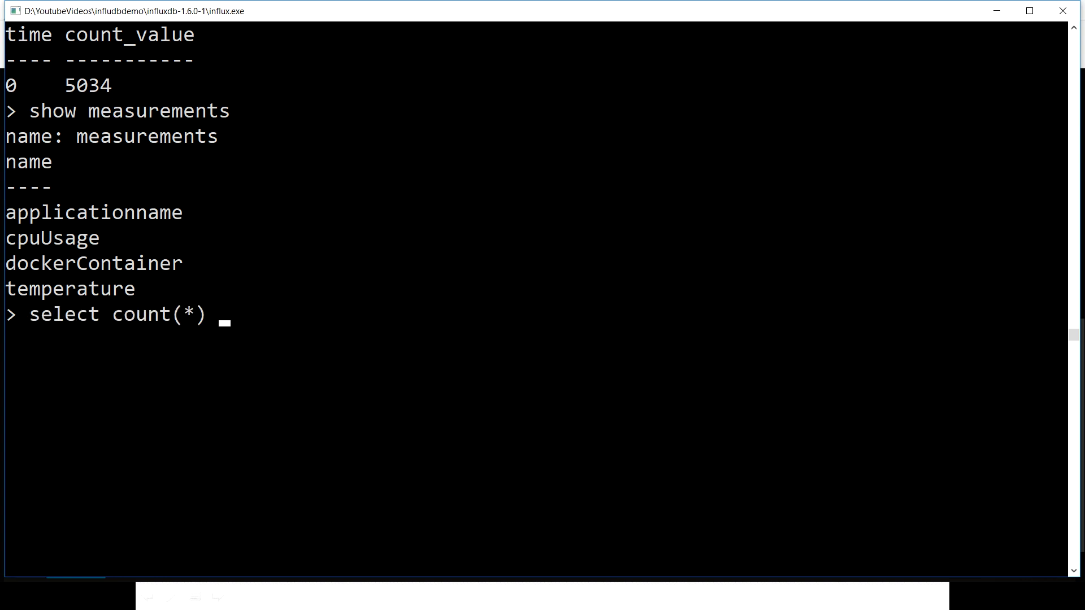
text(from cpupu)
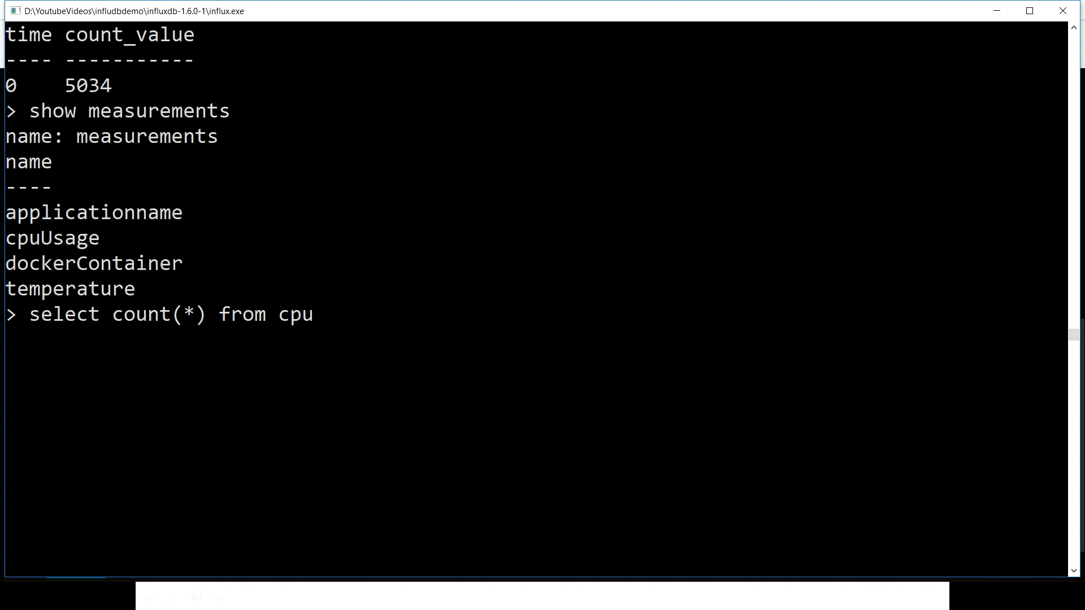
text(Usage)
key(Return)
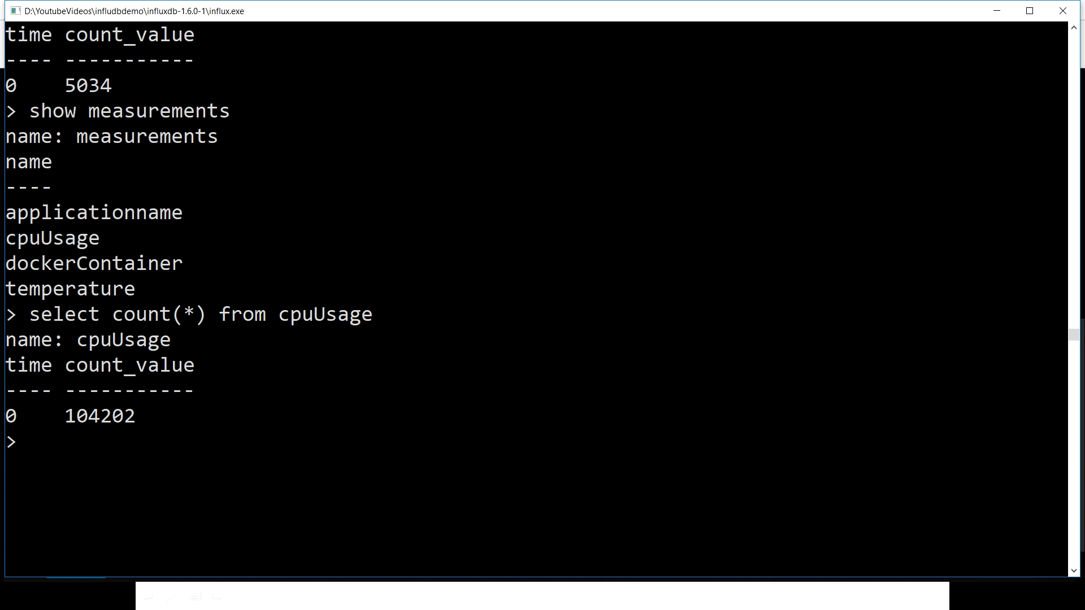
Return to Grafana and compare the query inspector's response with the cpuusage graph
key(alt+Tab)
scroll(542, 325, up, 8)
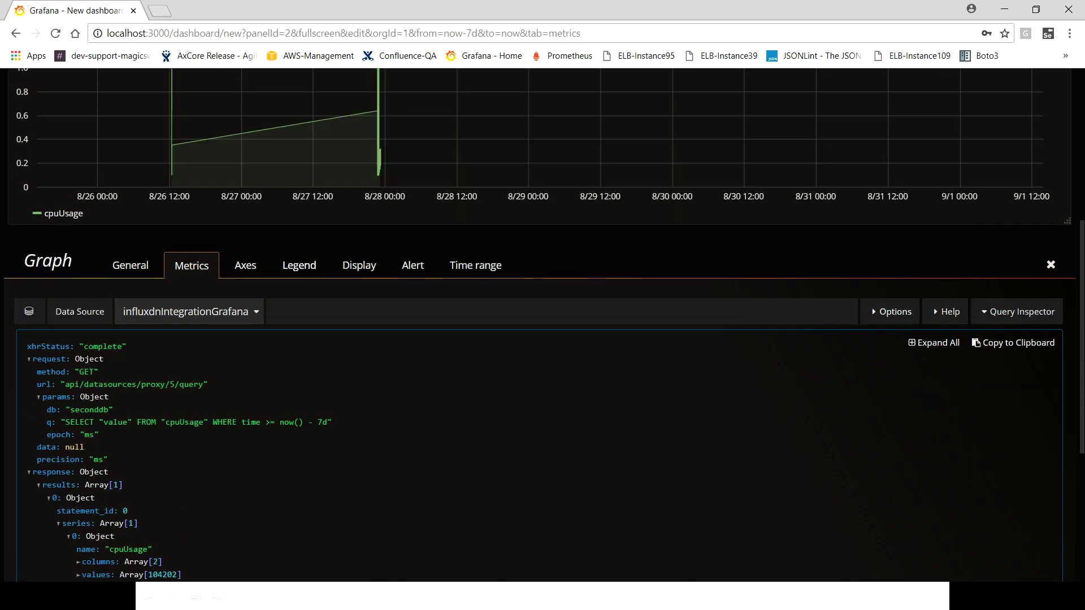
scroll(542, 325, down, 3)
scroll(300, 316, down, 2)
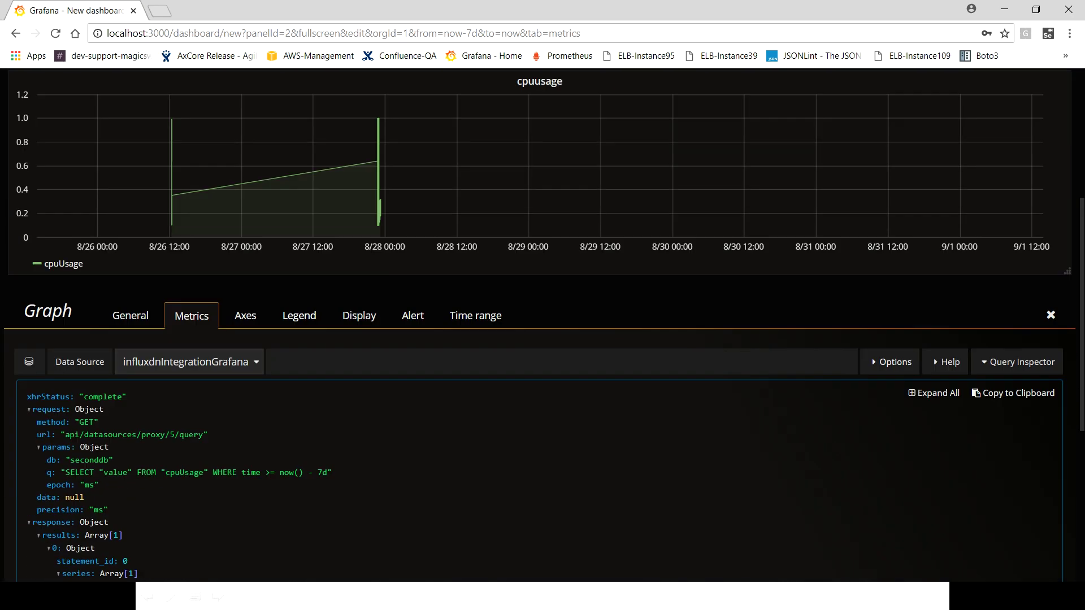